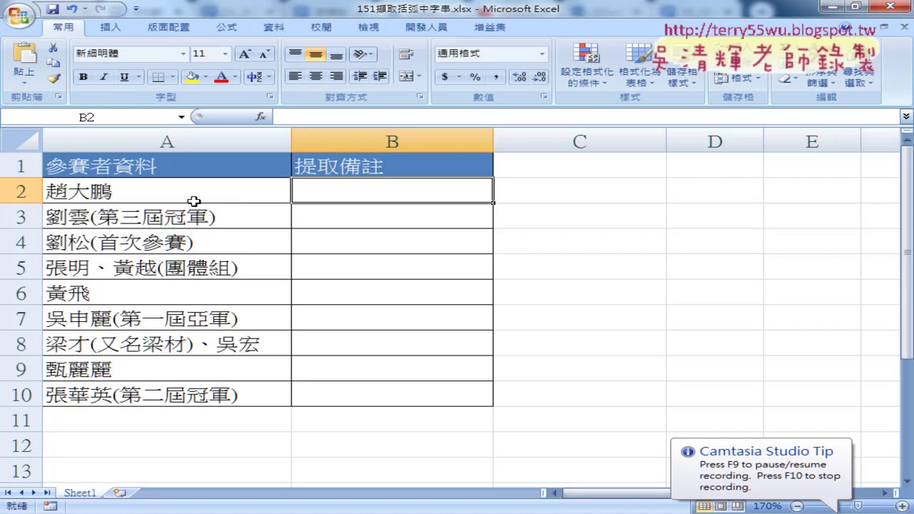
# Inspect the bracketed note in A3's entry, then select cell B2.
pyautogui.click(164, 194)
pyautogui.click(155, 215)
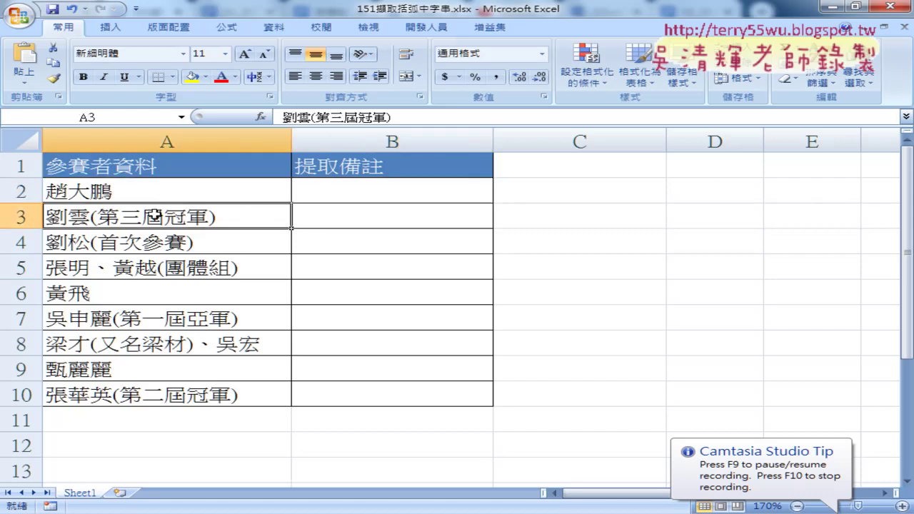
pyautogui.doubleClick(100, 215)
pyautogui.moveTo(98, 216); pyautogui.dragTo(208, 215)
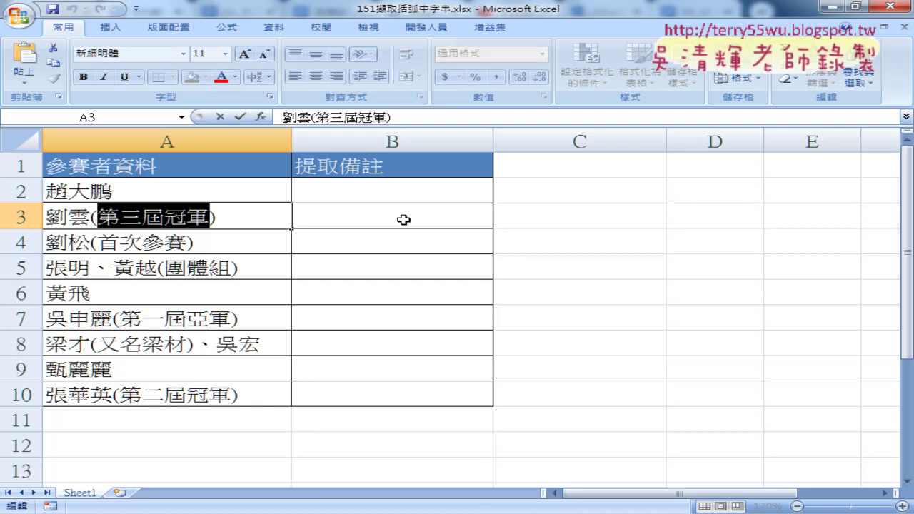
pyautogui.click(107, 192)
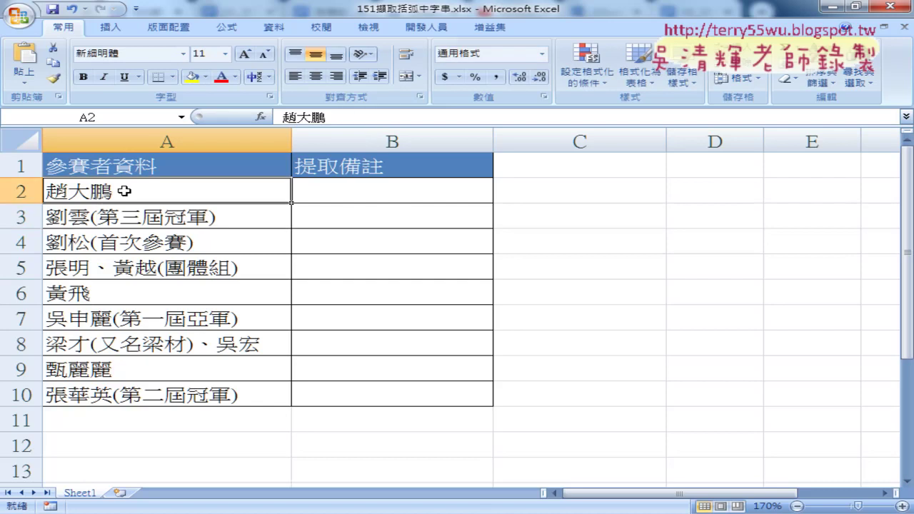
pyautogui.click(368, 191)
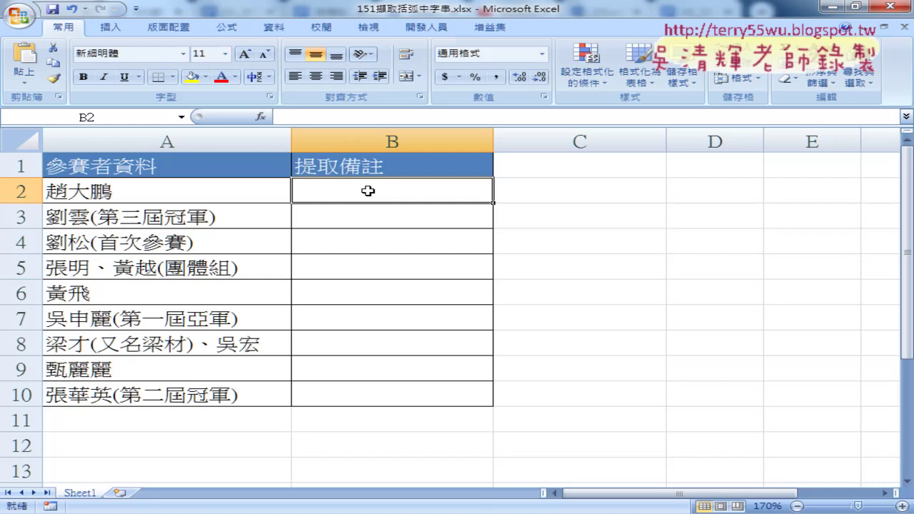
pyautogui.click(356, 223)
pyautogui.click(349, 193)
# Start a function in B2, filter to the 文字 (Text) category, and read FIND's description.
pyautogui.click(260, 118)
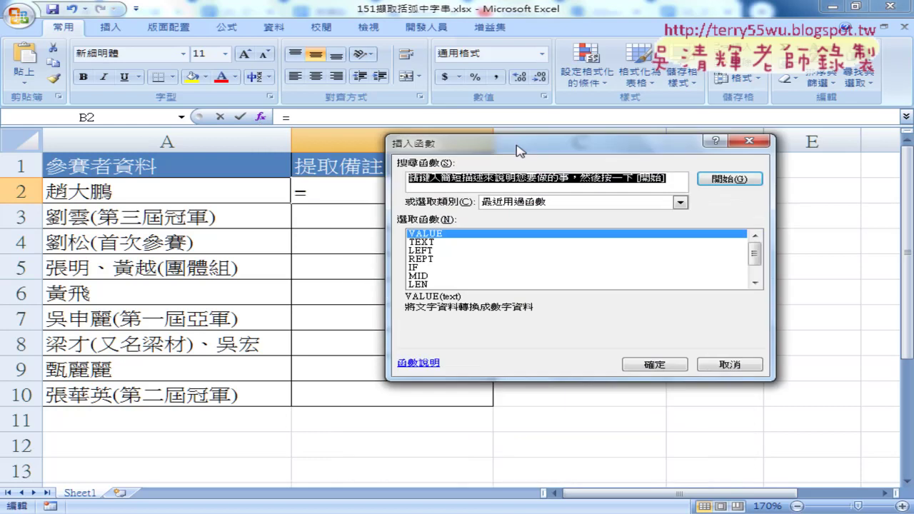
pyautogui.moveTo(487, 232); pyautogui.dragTo(544, 92)
pyautogui.click(545, 151)
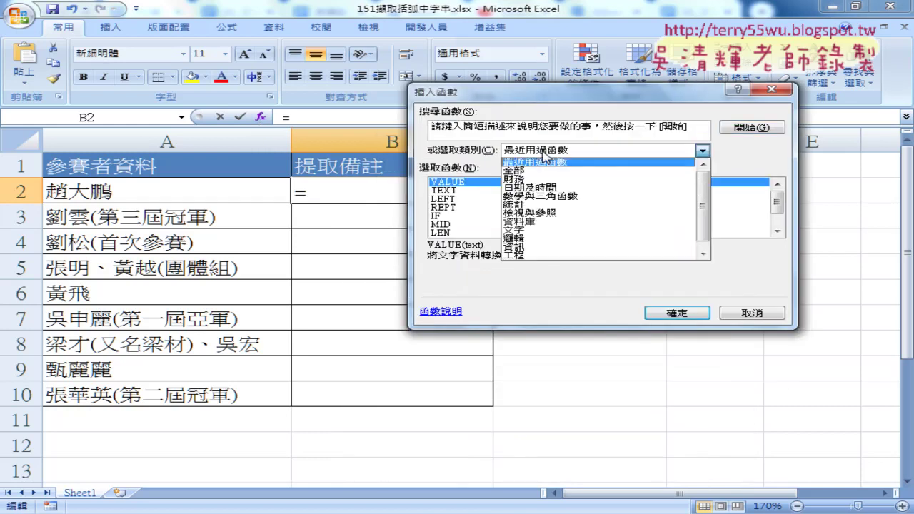
pyautogui.click(525, 229)
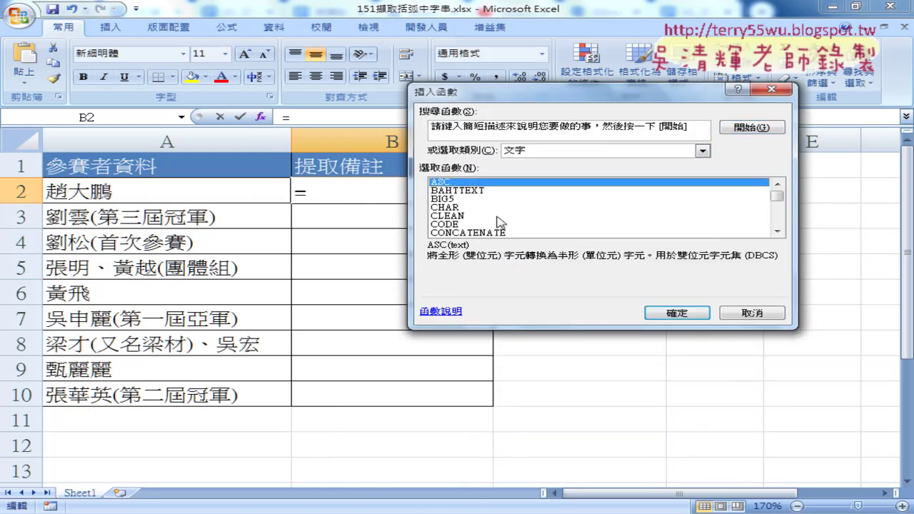
pyautogui.click(777, 230)
pyautogui.scroll(-5, 778, 233)
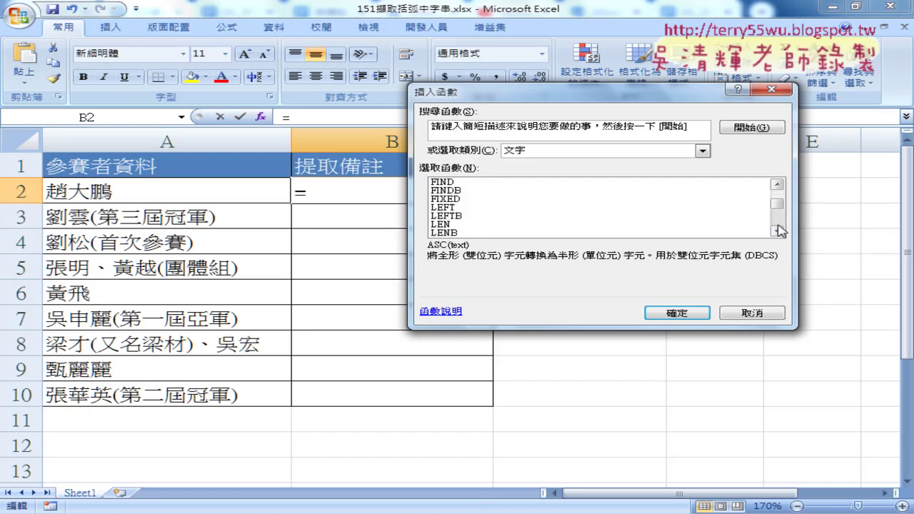
pyautogui.click(777, 184)
pyautogui.click(777, 184)
pyautogui.click(777, 184)
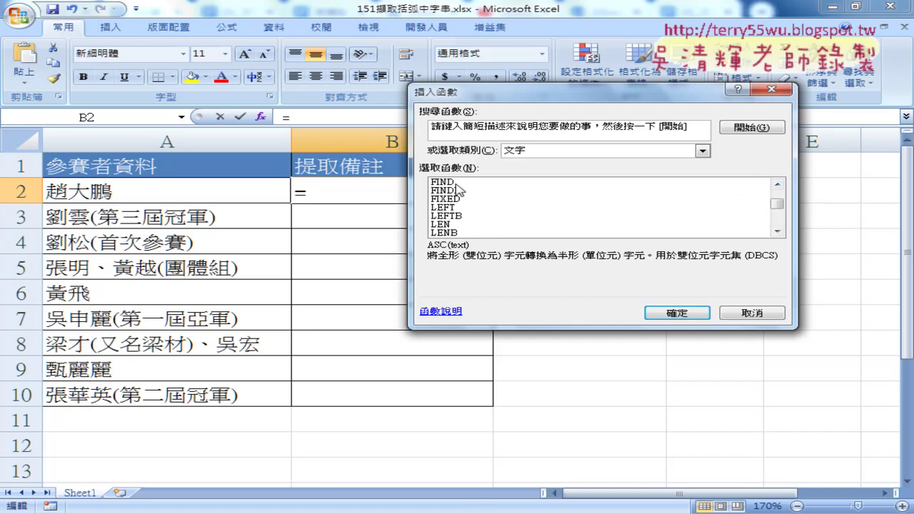
pyautogui.click(611, 183)
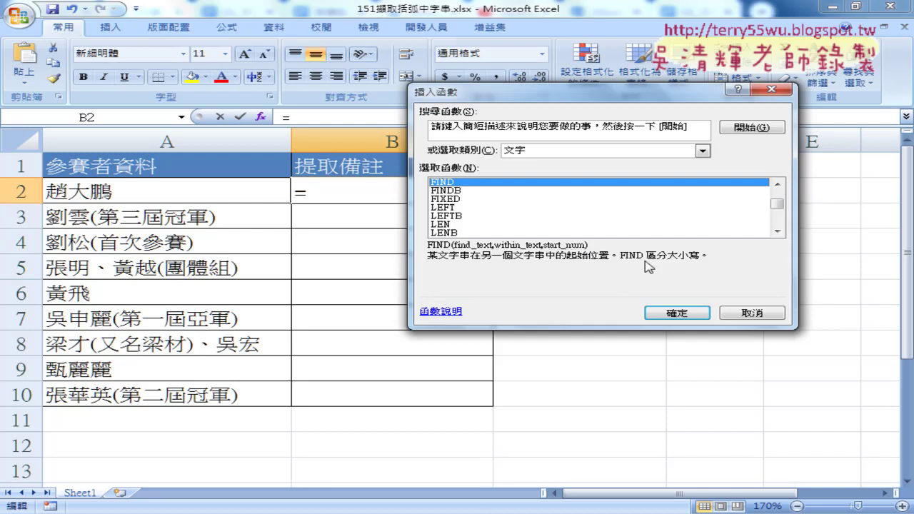
# Read SEARCH's description in the Text function list.
pyautogui.click(778, 231)
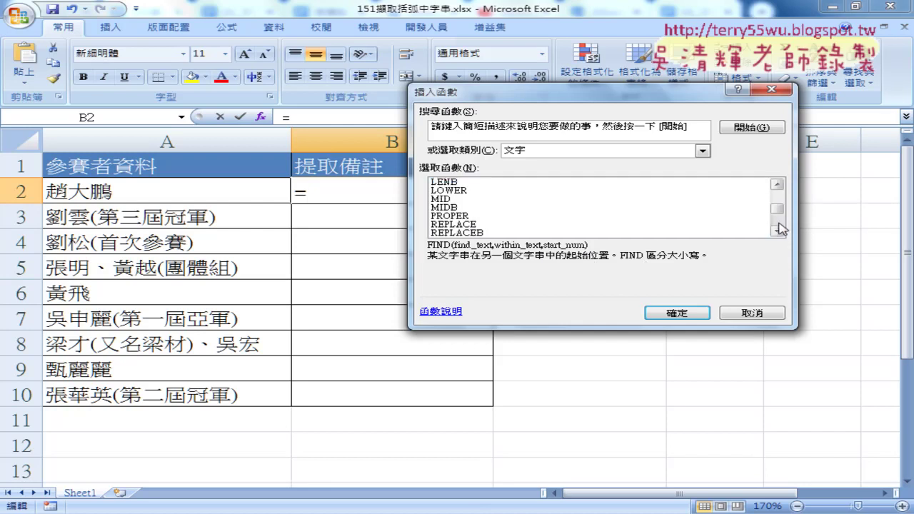
pyautogui.click(778, 231)
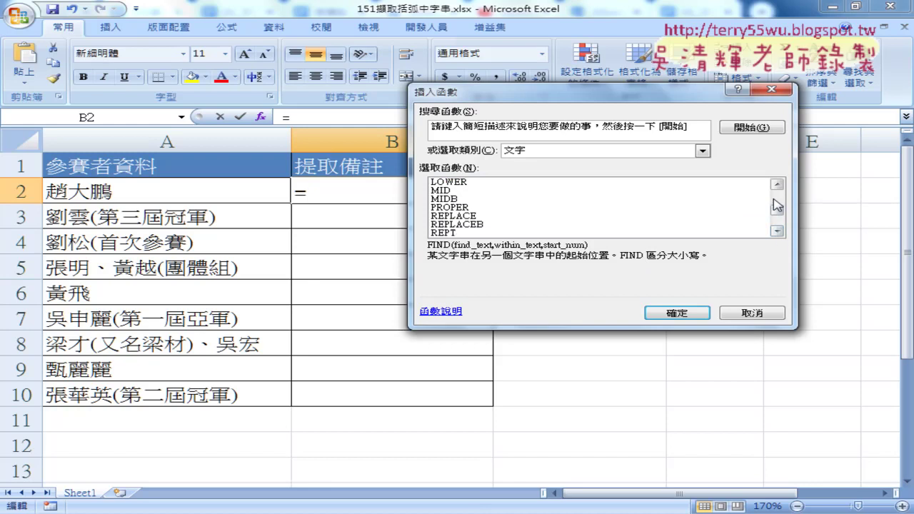
pyautogui.click(777, 221)
pyautogui.click(464, 208)
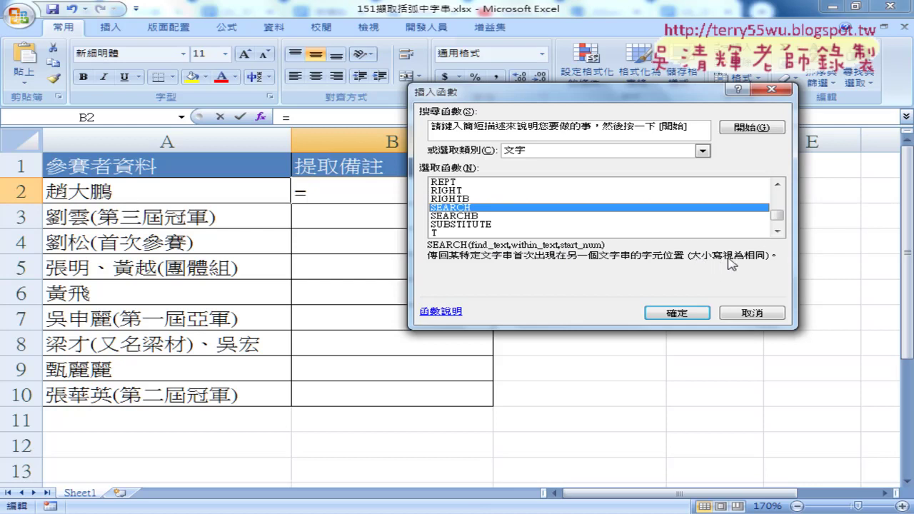
pyautogui.click(778, 185)
pyautogui.click(778, 184)
pyautogui.click(778, 185)
pyautogui.click(778, 185)
pyautogui.click(778, 184)
pyautogui.click(778, 184)
pyautogui.click(778, 184)
pyautogui.click(778, 184)
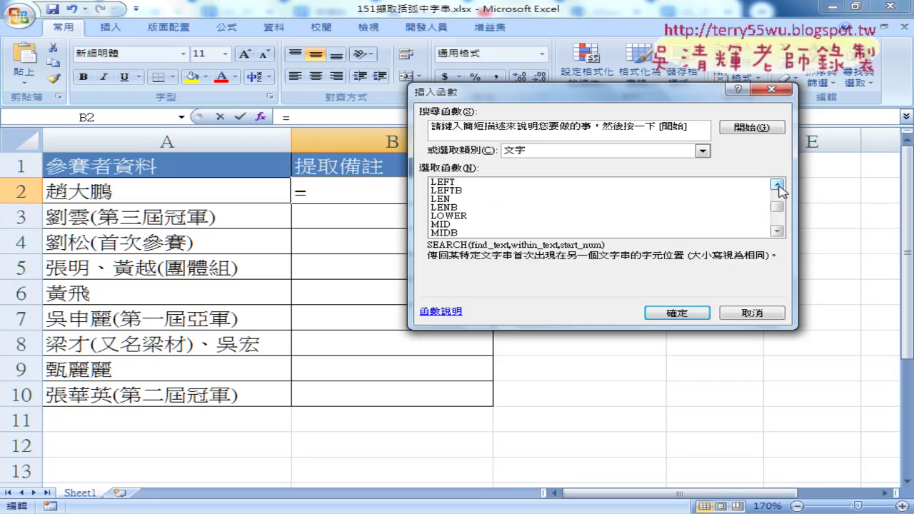
pyautogui.click(778, 184)
pyautogui.click(778, 185)
# Select FIND in the Text function list.
pyautogui.click(508, 182)
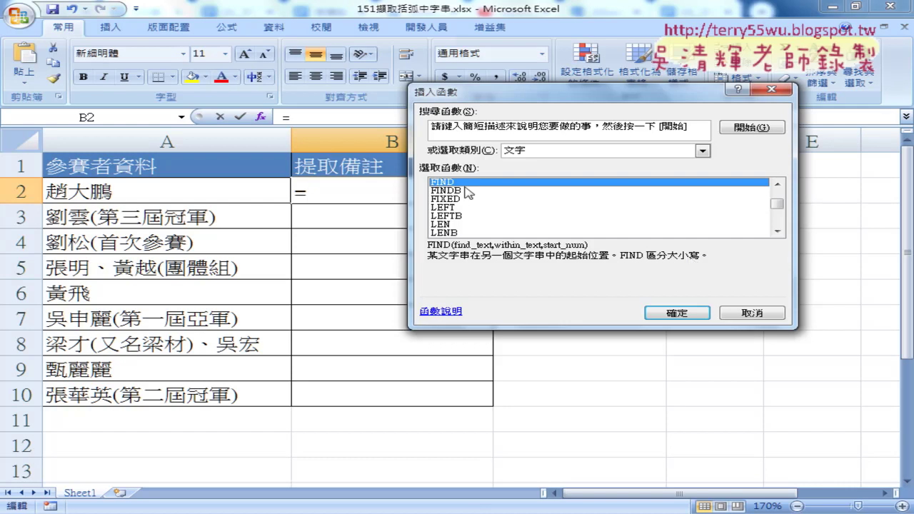
# Read MID's description, then cancel the Insert Function dialog, leaving B2 empty.
pyautogui.click(779, 229)
pyautogui.click(779, 229)
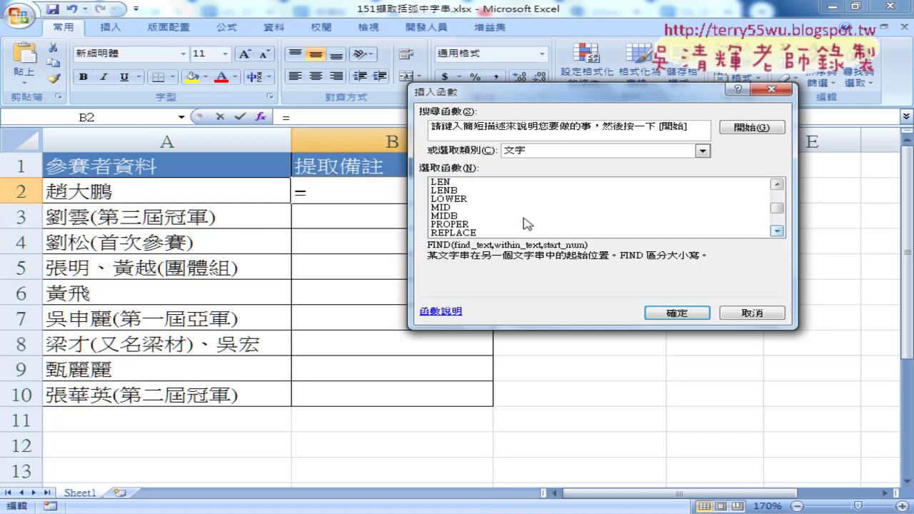
pyautogui.click(468, 208)
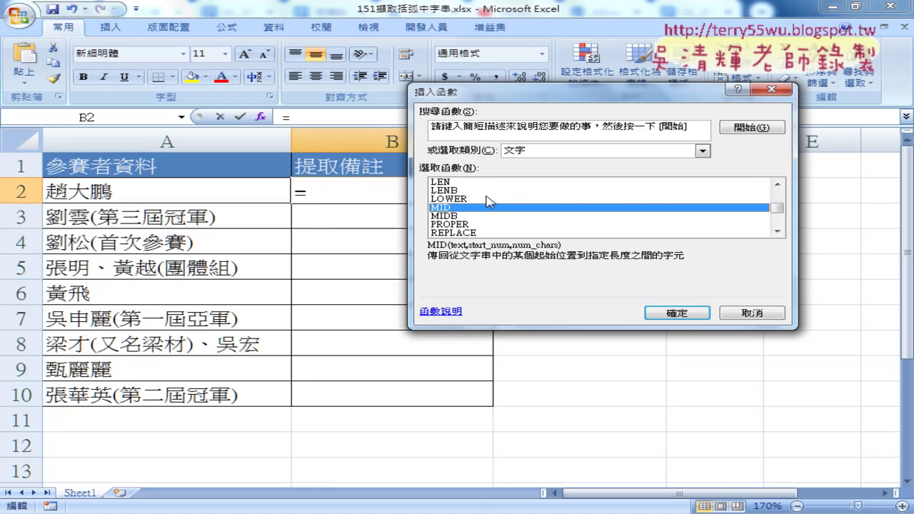
pyautogui.click(761, 316)
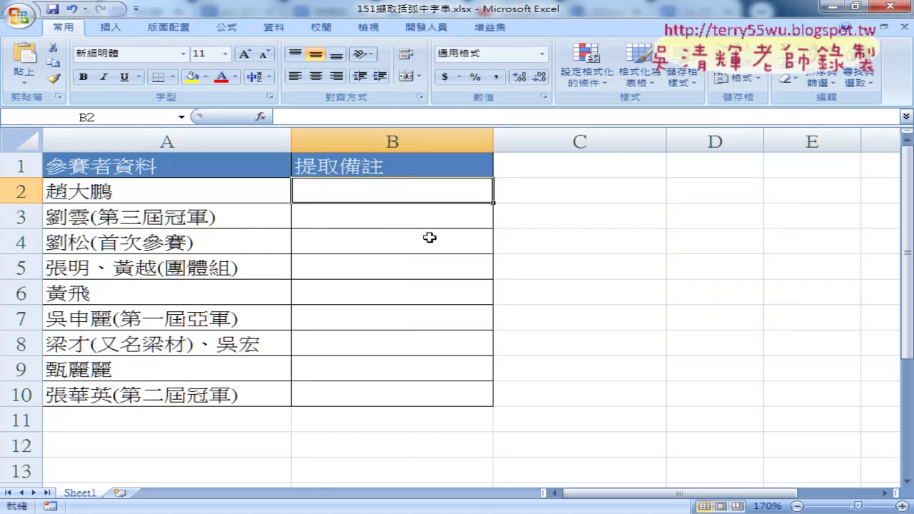
# Look over the entry in A3 and select cell B3.
pyautogui.click(179, 221)
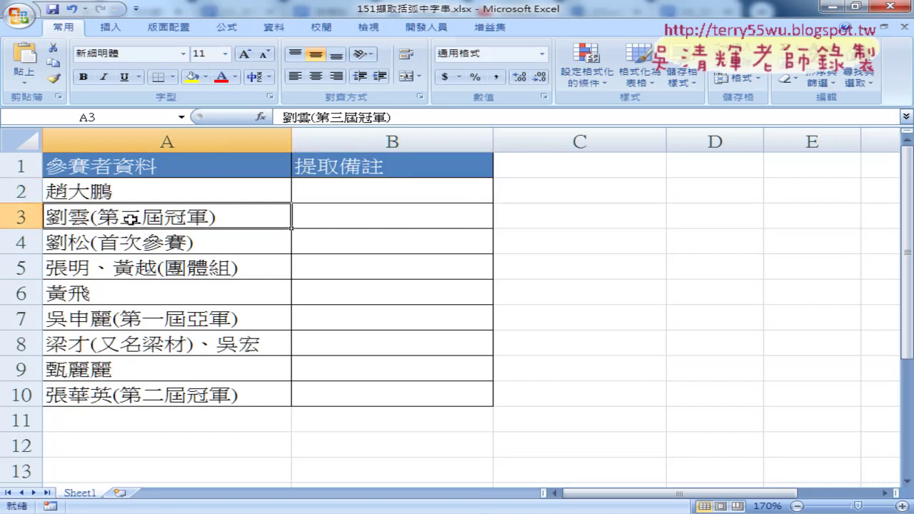
pyautogui.click(29, 217)
pyautogui.click(358, 218)
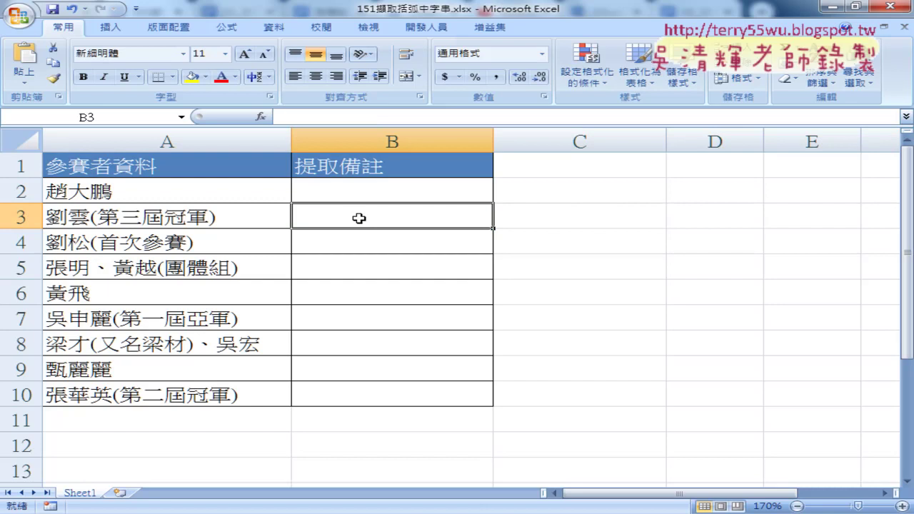
pyautogui.click(149, 190)
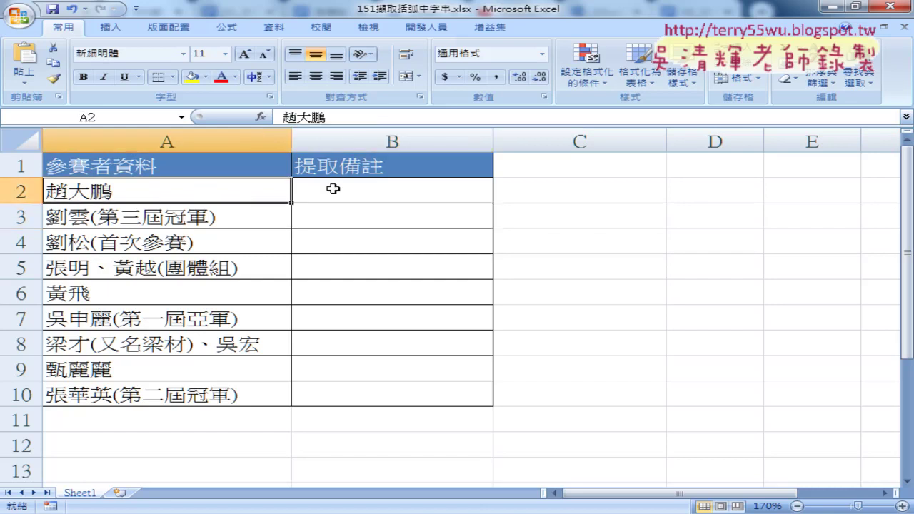
pyautogui.click(334, 189)
pyautogui.click(378, 222)
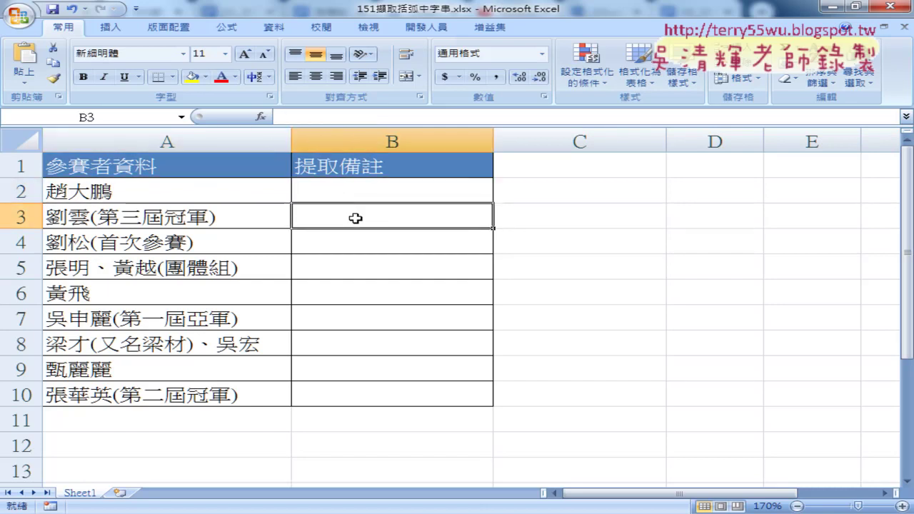
# Insert the FIND function into B3 from the Text category and confirm it.
pyautogui.click(260, 116)
pyautogui.scroll(-2, 782, 226)
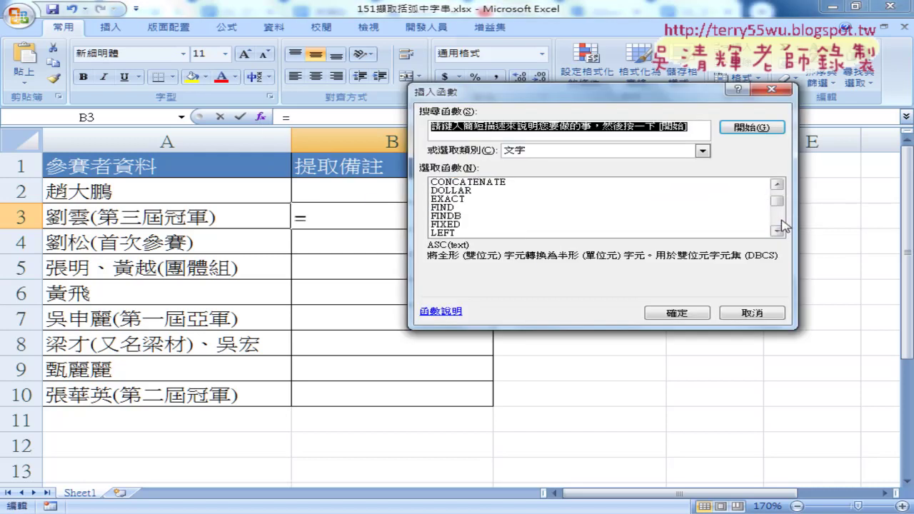
pyautogui.scroll(-2, 783, 226)
pyautogui.click(778, 185)
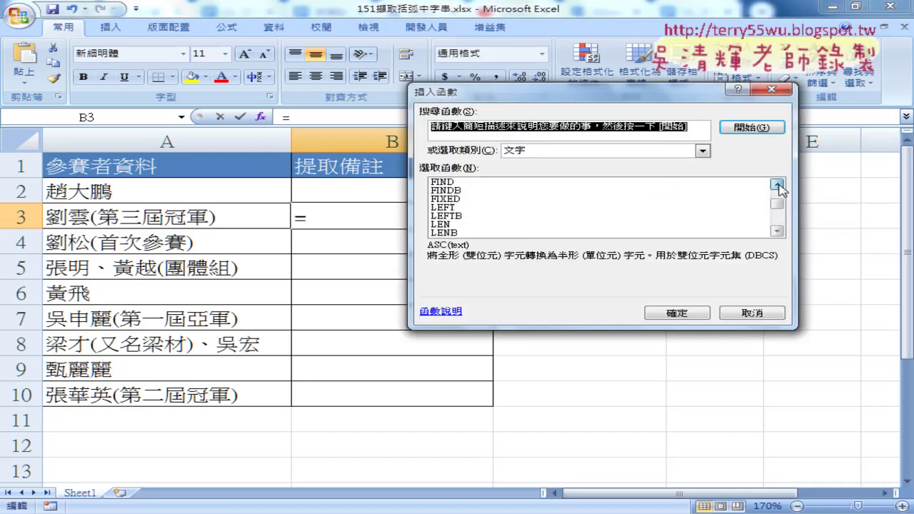
pyautogui.click(456, 182)
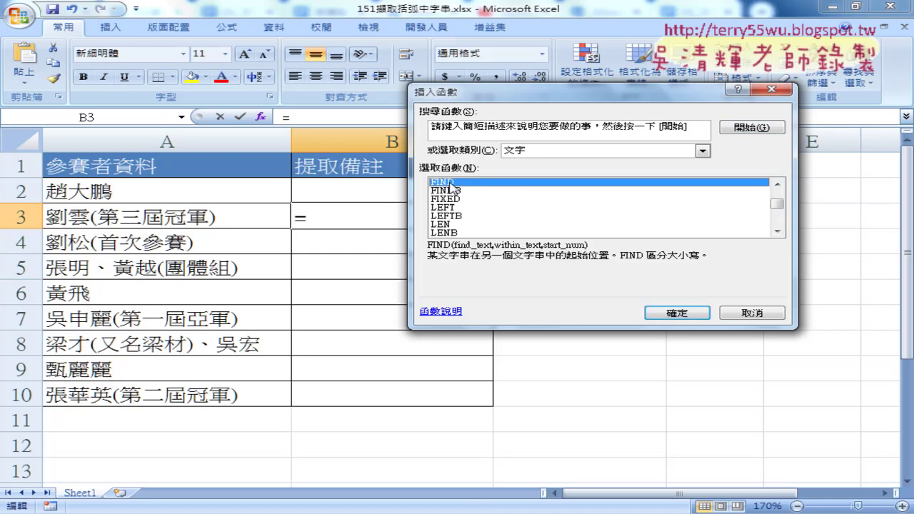
pyautogui.click(671, 315)
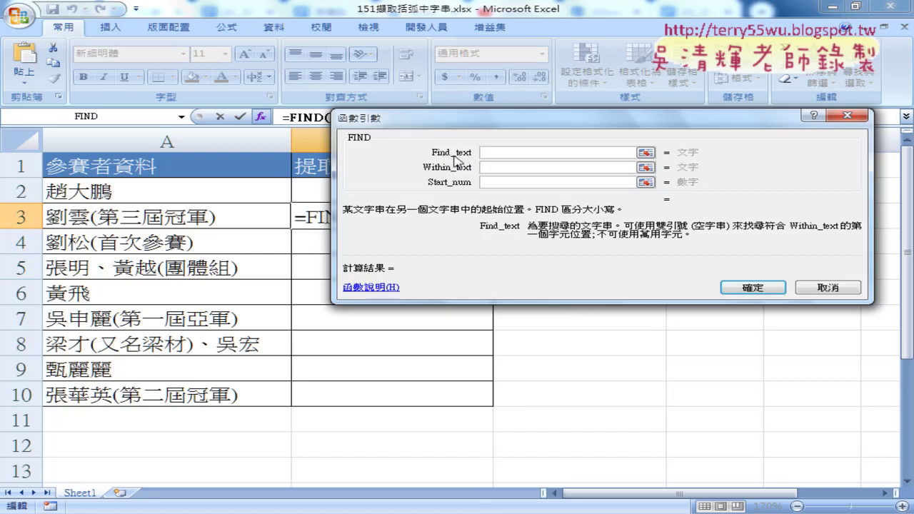
# Give FIND the arguments "(" and A3, leaving Start_num empty, so B3 returns 3.
pyautogui.moveTo(518, 130); pyautogui.dragTo(596, 141)
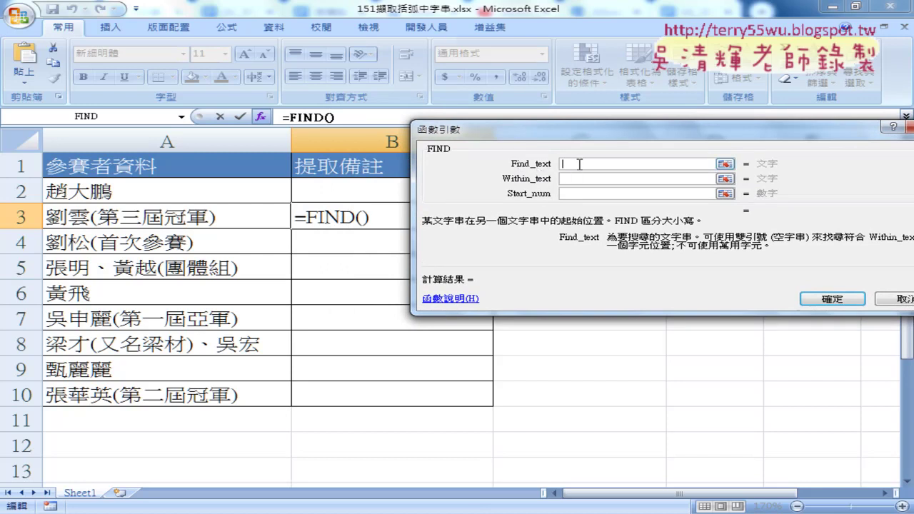
pyautogui.write('(')
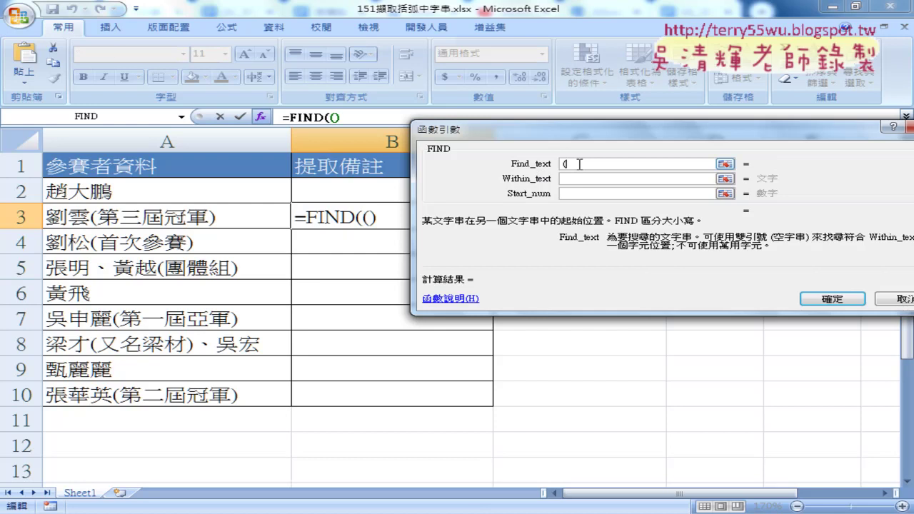
pyautogui.click(573, 179)
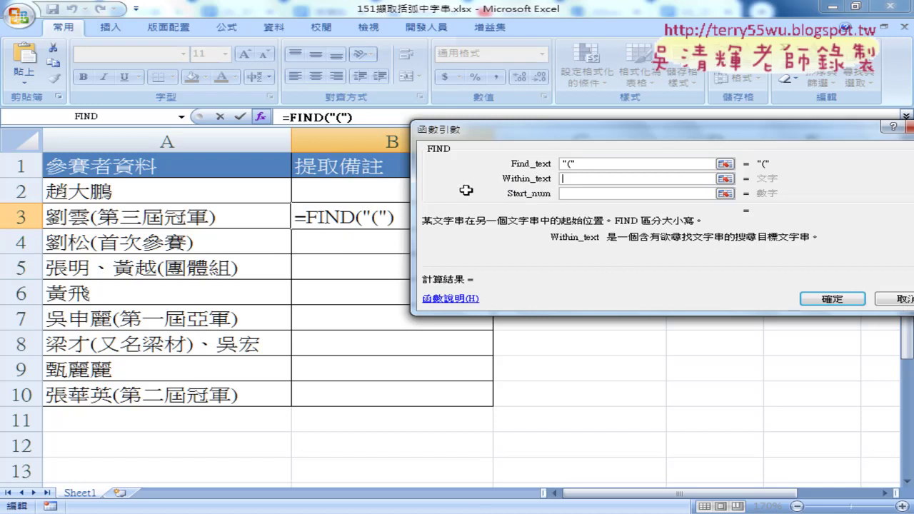
pyautogui.click(193, 218)
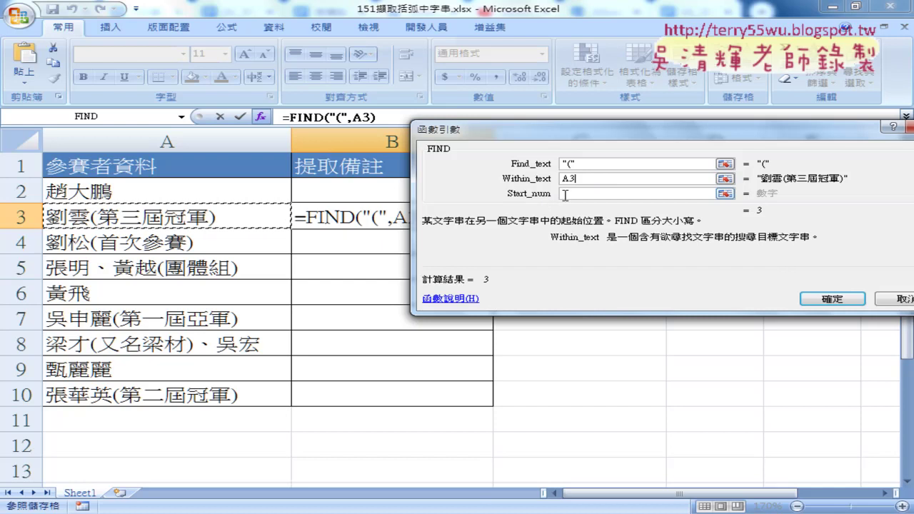
pyautogui.click(564, 194)
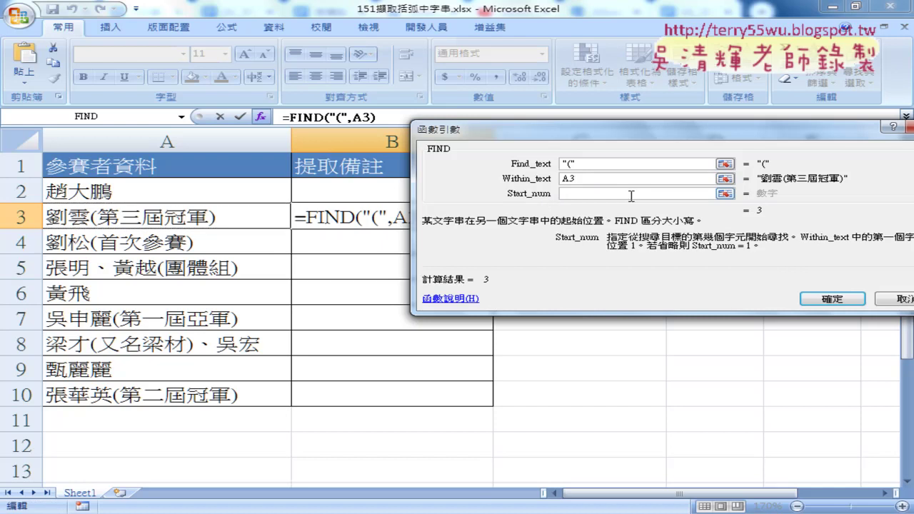
pyautogui.write('1')
pyautogui.press('BackSpace')
pyautogui.click(832, 298)
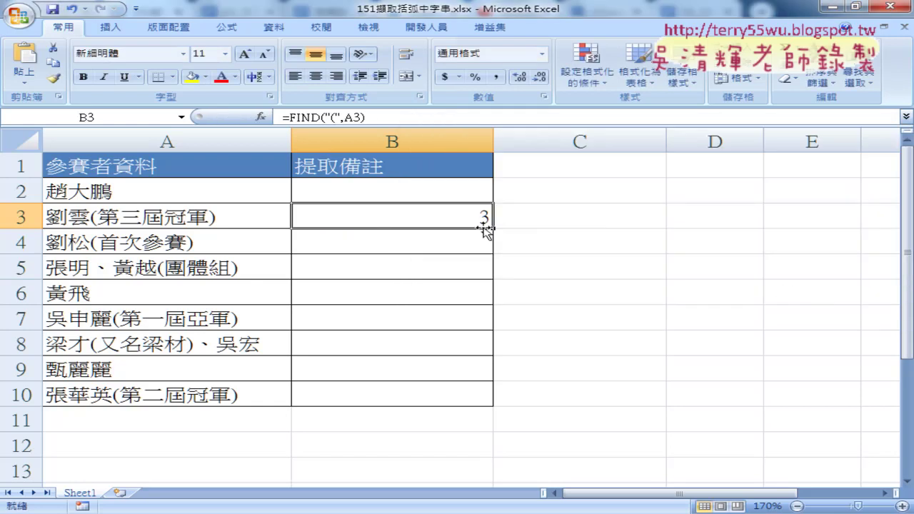
# Fill B3's FIND formula down to B10, check the #VALUE! result in B6, and reselect B3.
pyautogui.moveTo(494, 228); pyautogui.dragTo(492, 404)
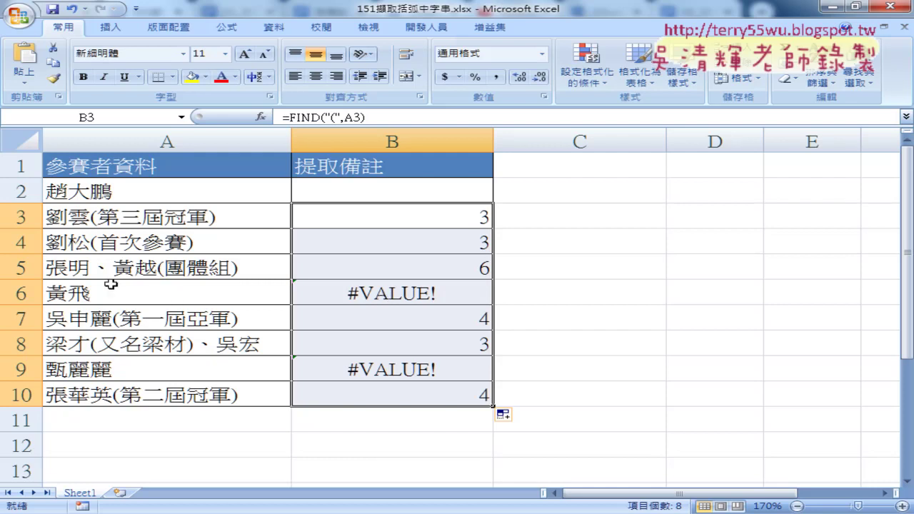
pyautogui.click(438, 298)
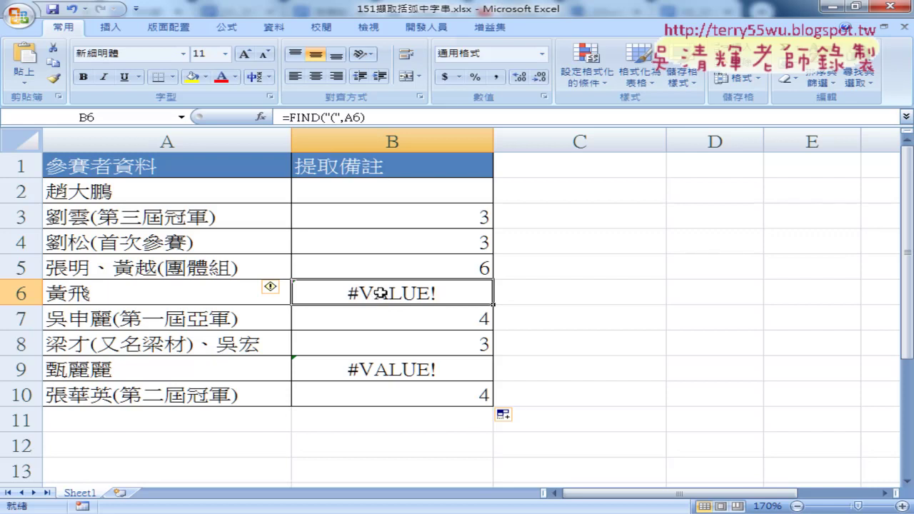
pyautogui.click(420, 219)
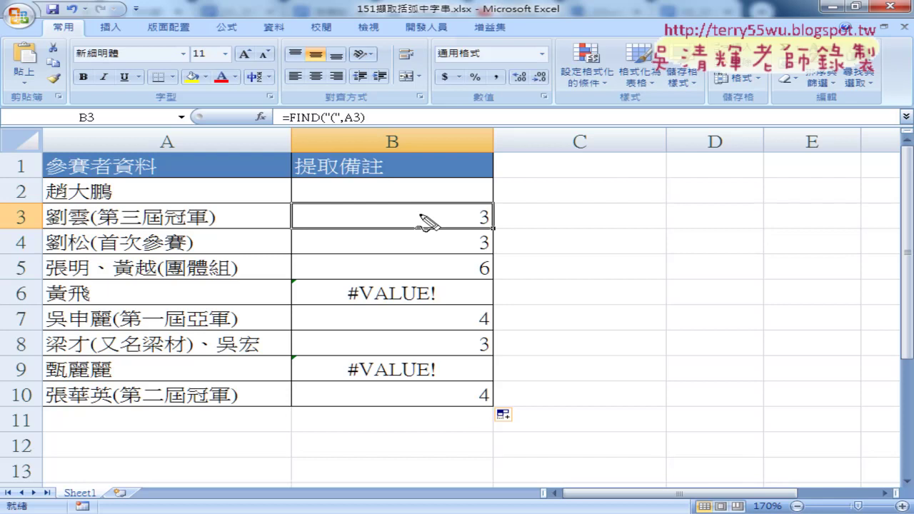
pyautogui.moveTo(87, 185)
pyautogui.mouseDown()
pyautogui.moveTo(89, 202)
pyautogui.moveTo(125, 188)
pyautogui.mouseUp()
pyautogui.moveTo(117, 183)
pyautogui.mouseDown()
pyautogui.moveTo(118, 196)
pyautogui.moveTo(133, 195)
pyautogui.mouseUp()
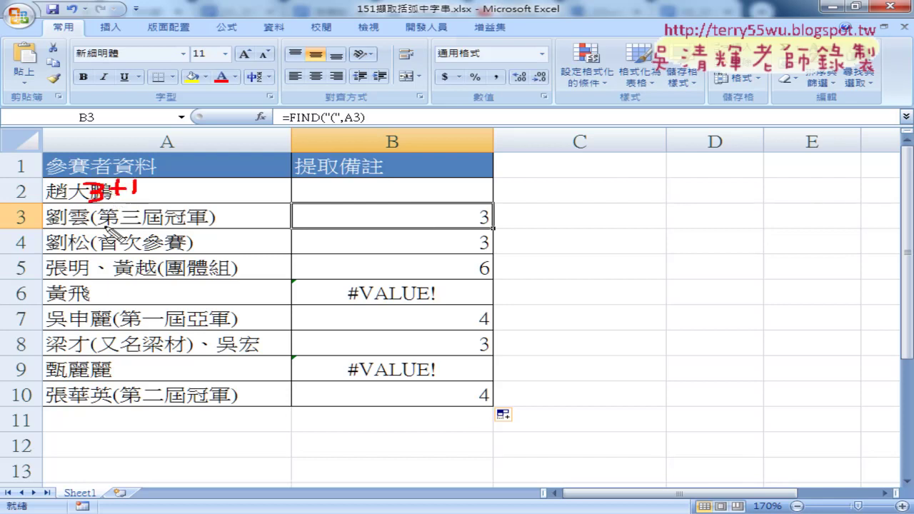
pyautogui.moveTo(104, 225); pyautogui.dragTo(204, 229)
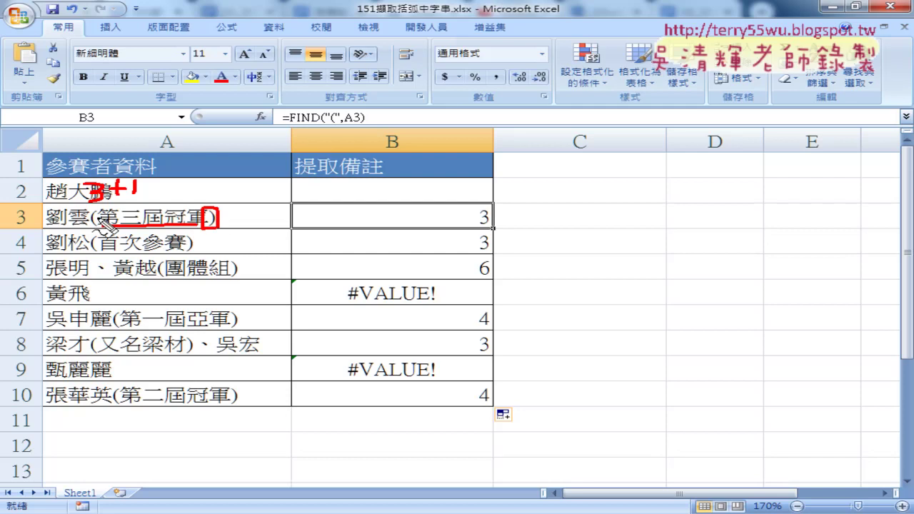
pyautogui.moveTo(99, 228)
pyautogui.mouseDown()
pyautogui.moveTo(87, 229)
pyautogui.moveTo(100, 206)
pyautogui.mouseUp()
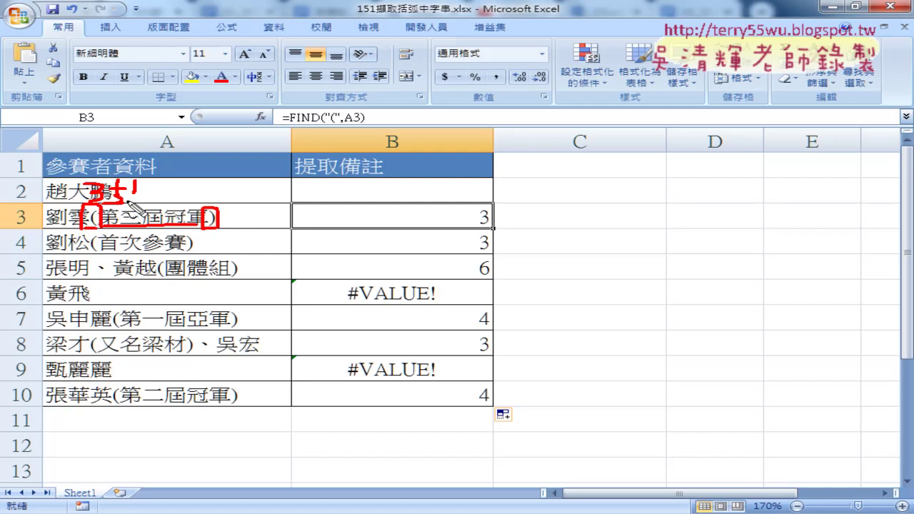
pyautogui.moveTo(132, 204); pyautogui.dragTo(152, 193)
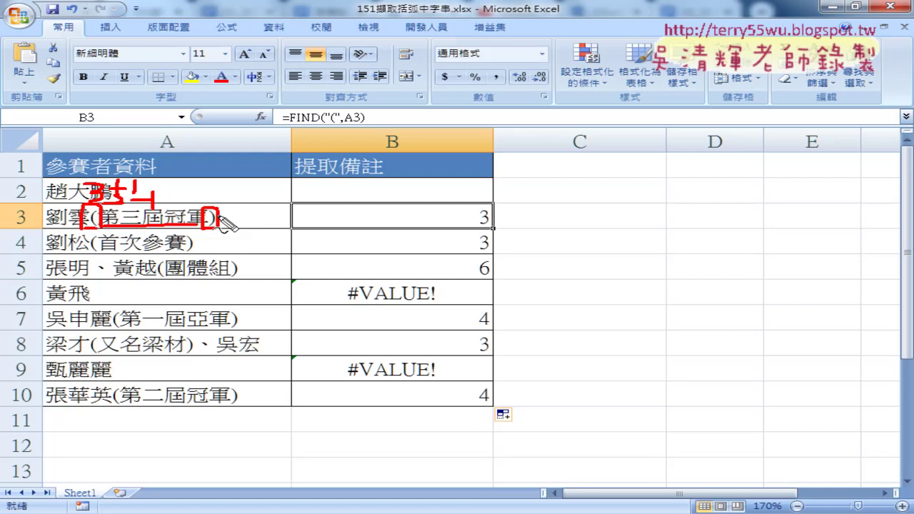
pyautogui.press('Escape')
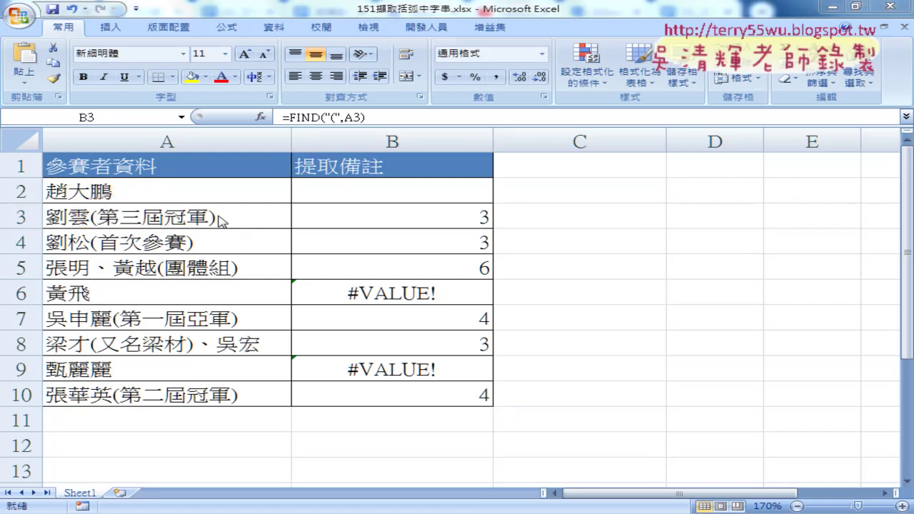
pyautogui.click(439, 216)
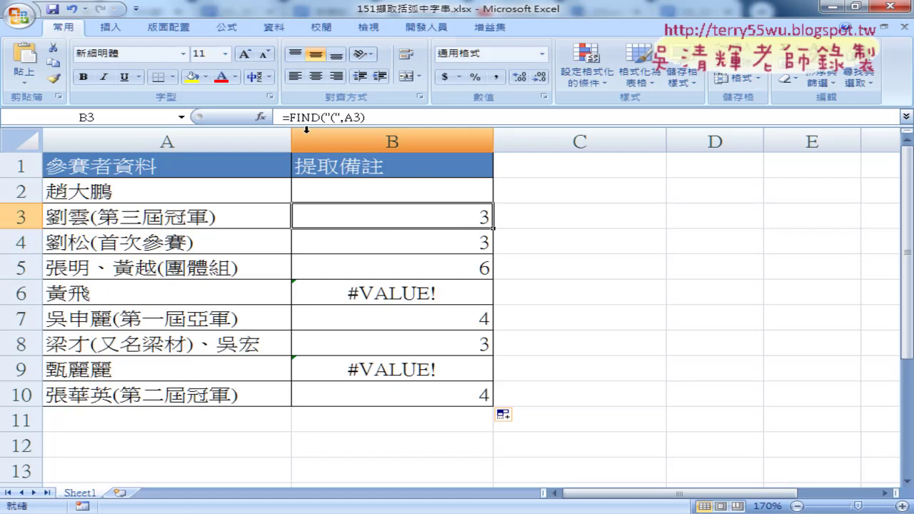
# Cut FIND("(",A3) out of B3's formula in the formula bar, keeping only '='.
pyautogui.moveTo(289, 117); pyautogui.dragTo(345, 118)
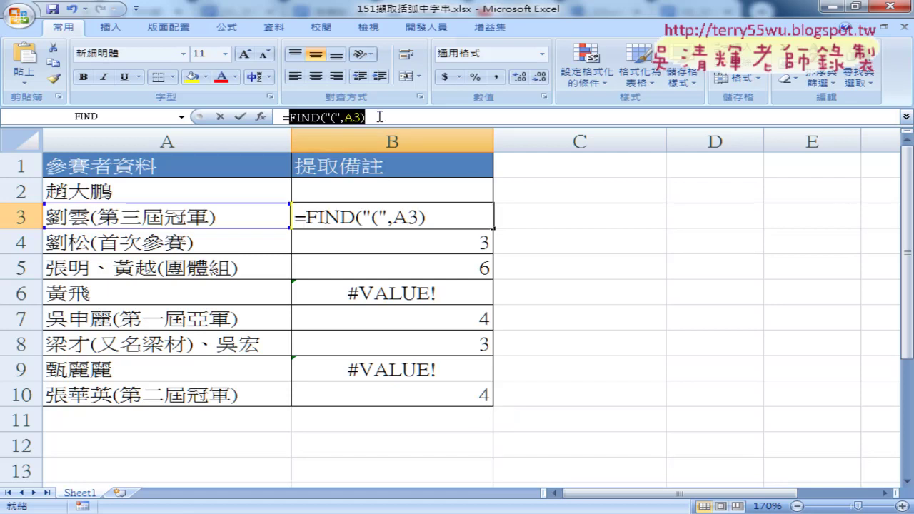
pyautogui.rightClick(348, 120)
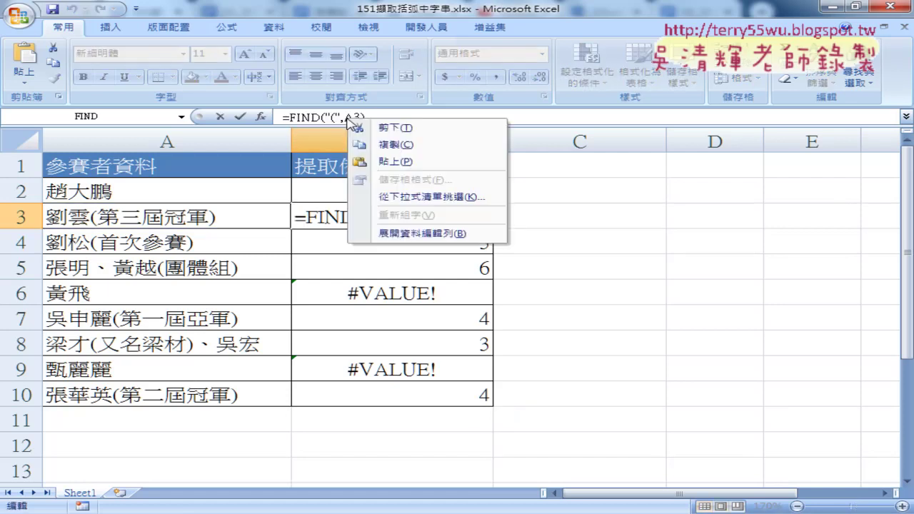
pyautogui.press('Escape')
pyautogui.rightClick(317, 117)
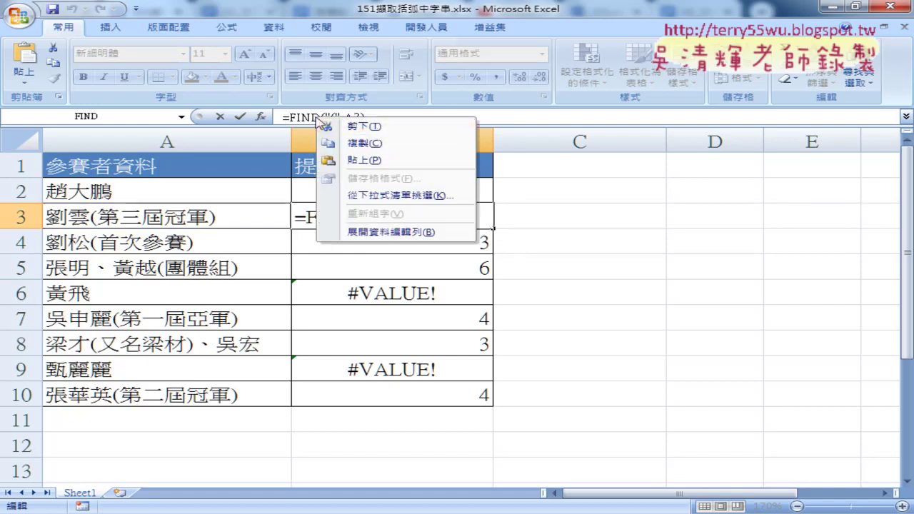
pyautogui.click(358, 127)
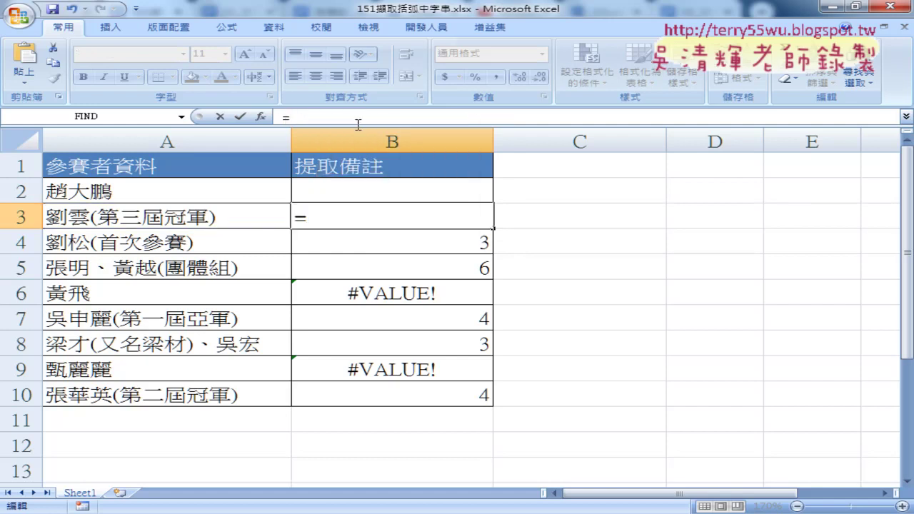
# Choose MID from the Text functions for B3 and confirm it to get its argument fields.
pyautogui.click(261, 116)
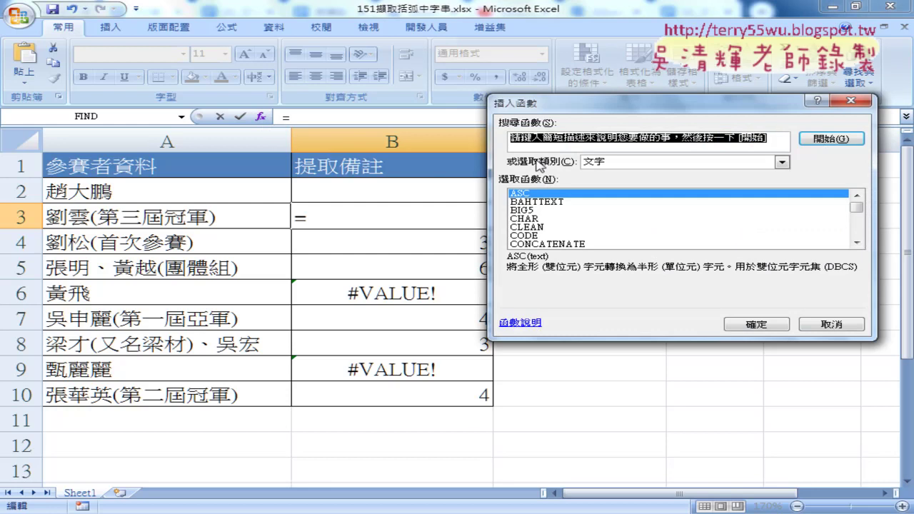
pyautogui.click(857, 243)
pyautogui.click(857, 243)
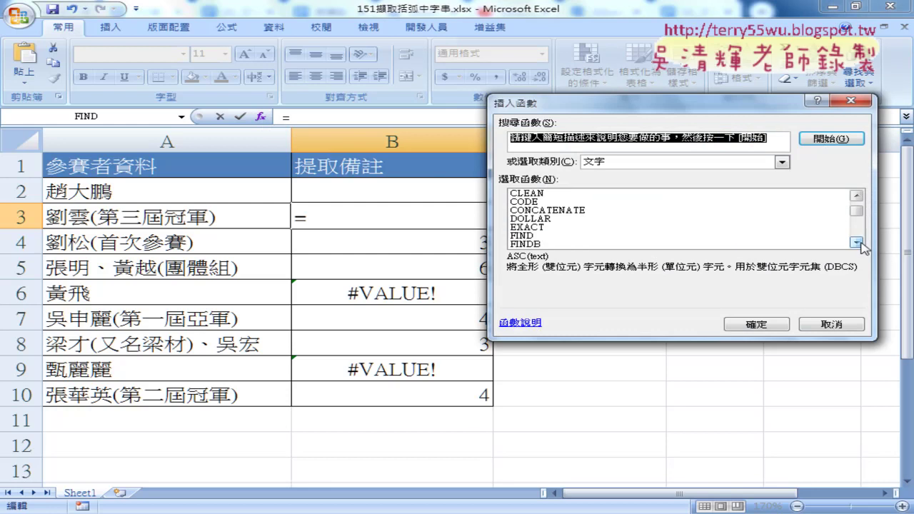
pyautogui.click(857, 243)
pyautogui.click(857, 243)
pyautogui.click(857, 243)
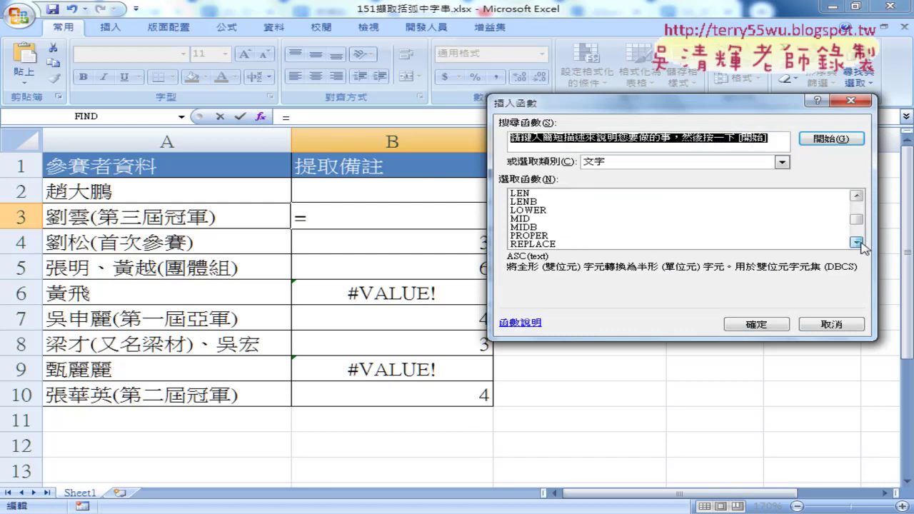
pyautogui.click(564, 218)
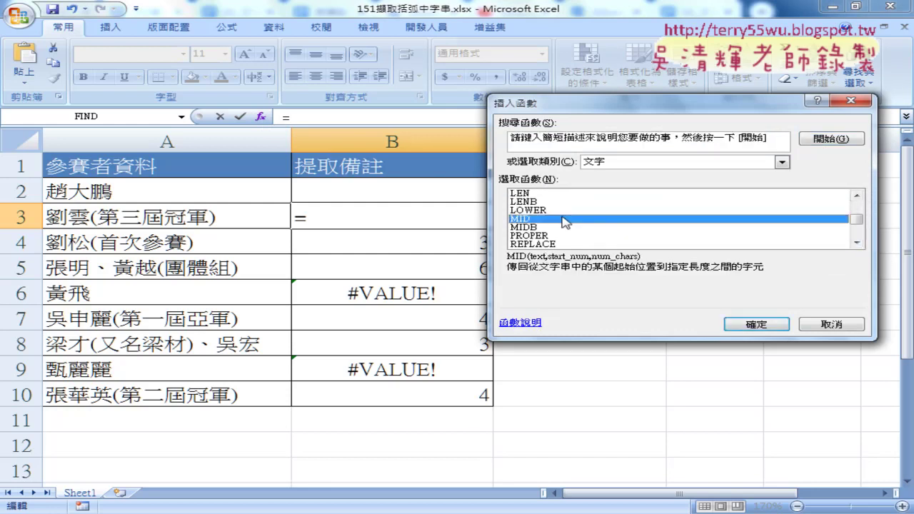
pyautogui.click(747, 326)
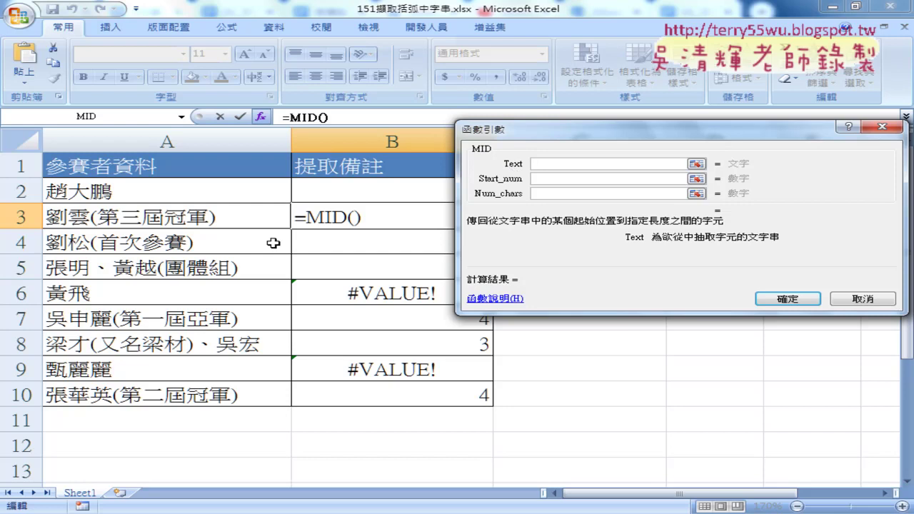
# Set MID's Text to A3 and Start_num to the pasted FIND("(",A3)+1.
pyautogui.click(184, 220)
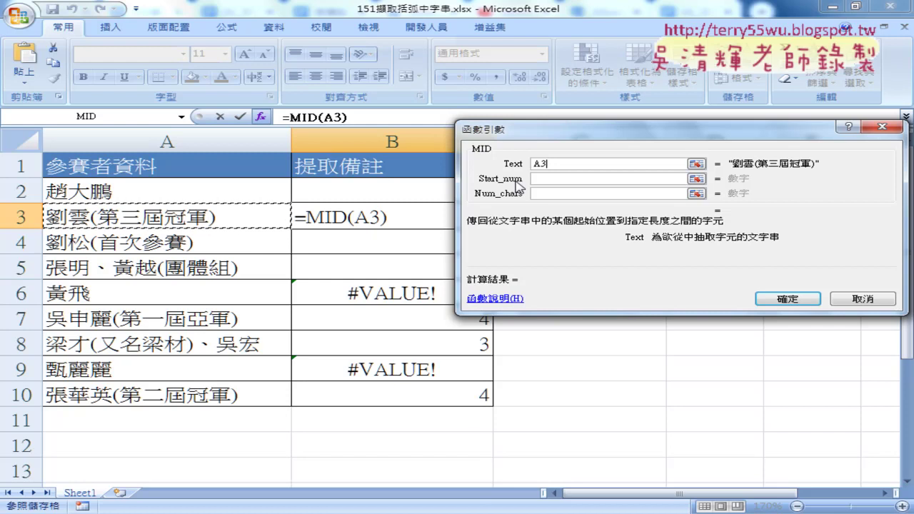
pyautogui.click(543, 179)
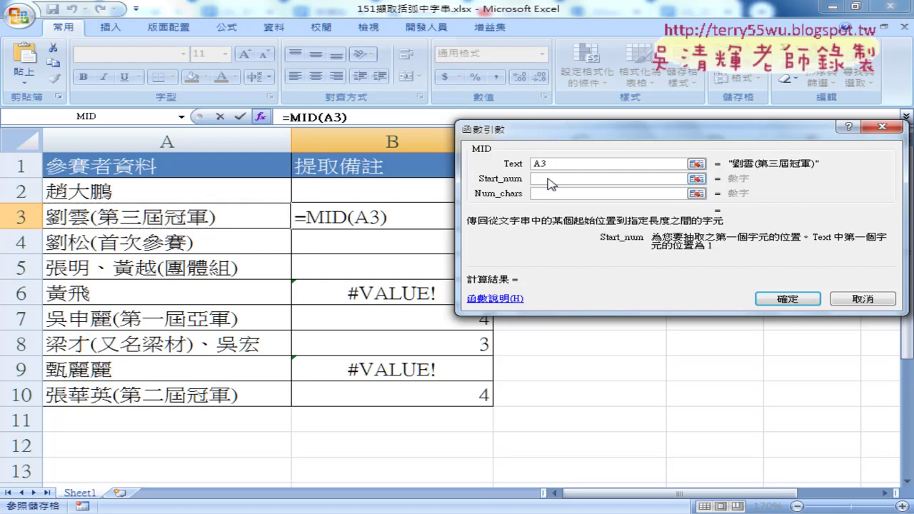
pyautogui.rightClick(547, 178)
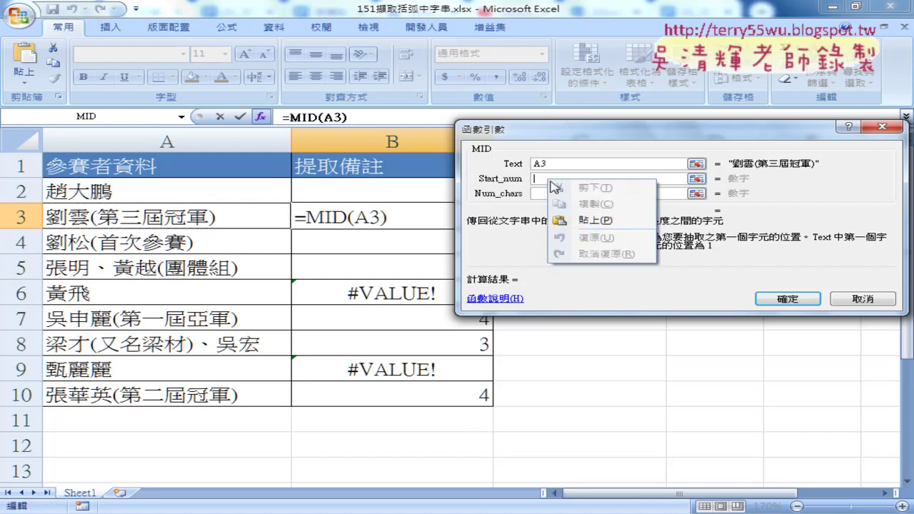
pyautogui.click(597, 221)
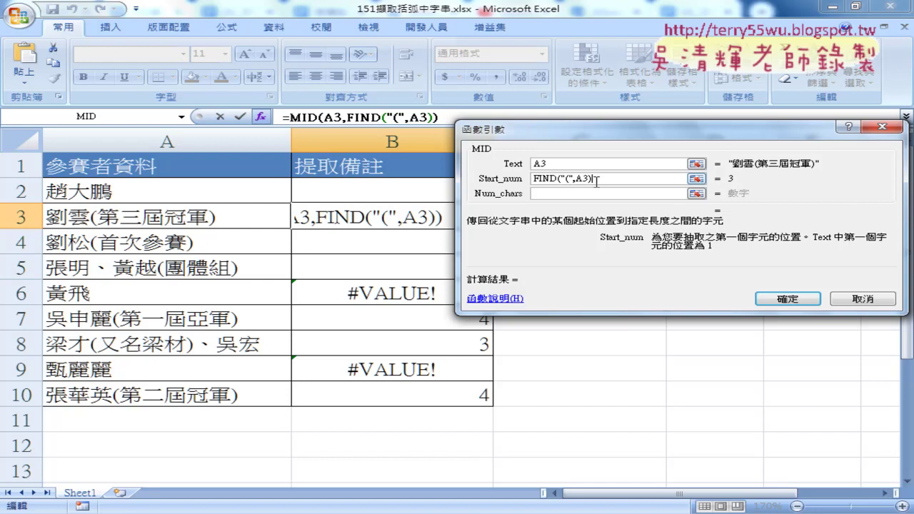
pyautogui.write('+')
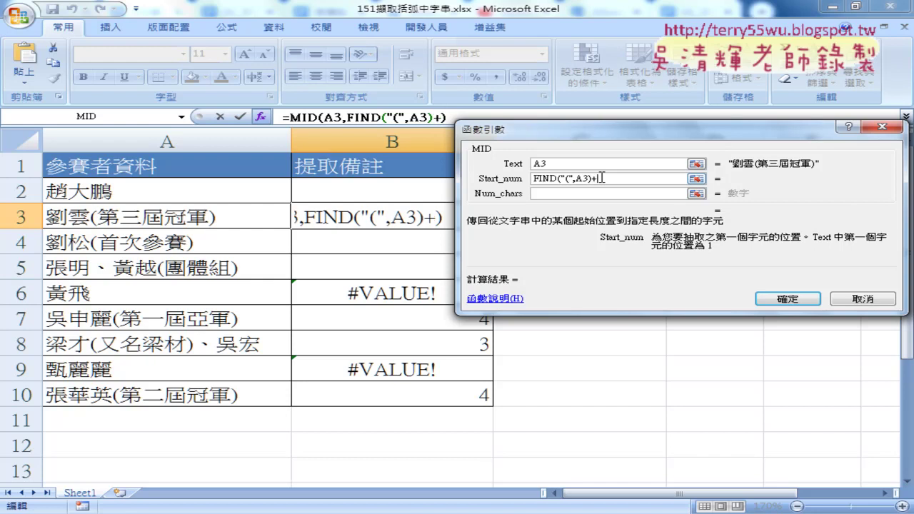
pyautogui.write('1')
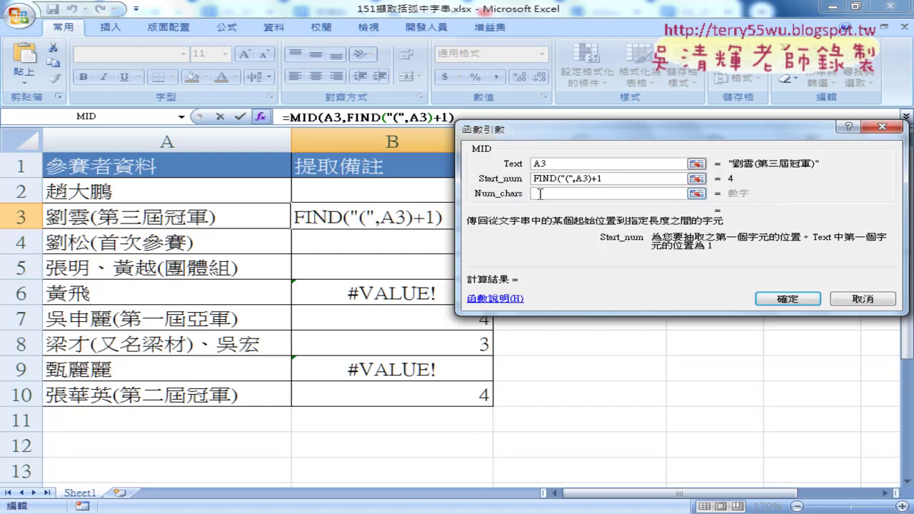
pyautogui.click(541, 194)
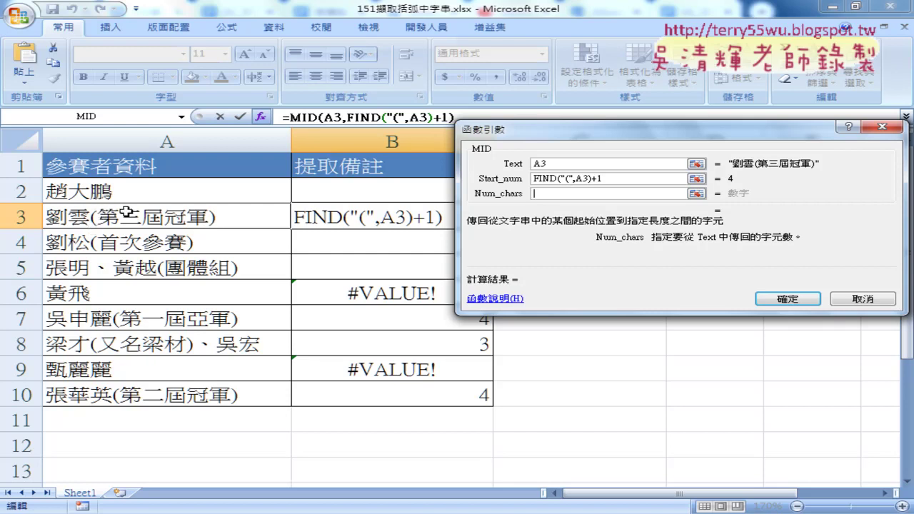
# Set Num_chars to FIND(")",A3)-FIND("(",A3)-1 so B3 extracts 第三屆冠軍.
pyautogui.rightClick(540, 192)
pyautogui.click(578, 235)
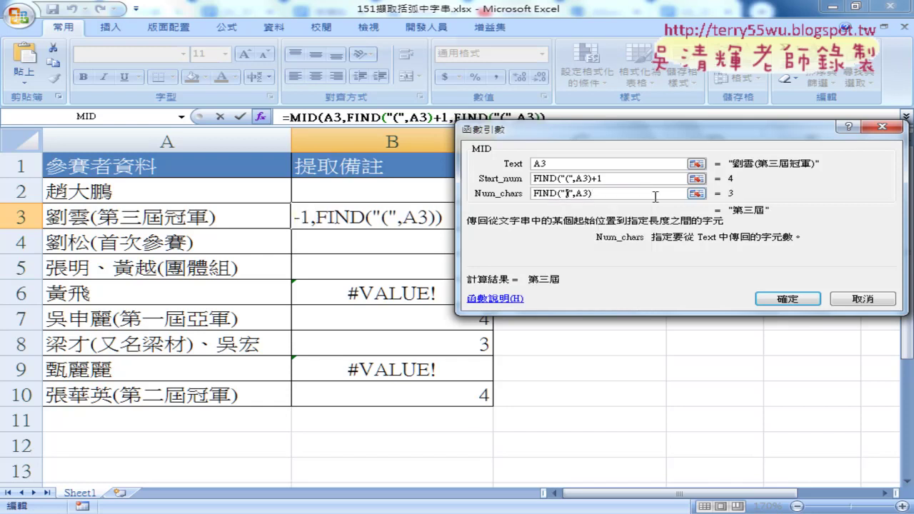
pyautogui.write(')')
pyautogui.write(')')
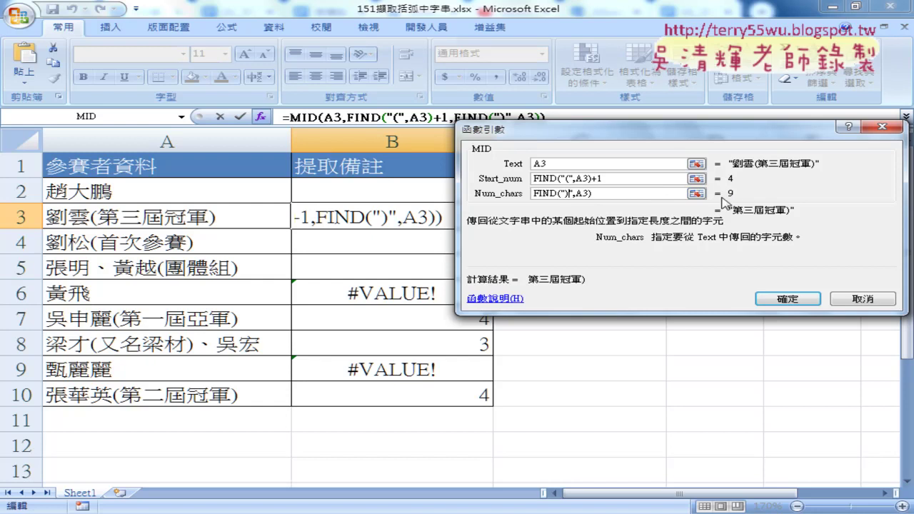
pyautogui.click(607, 195)
pyautogui.write('-')
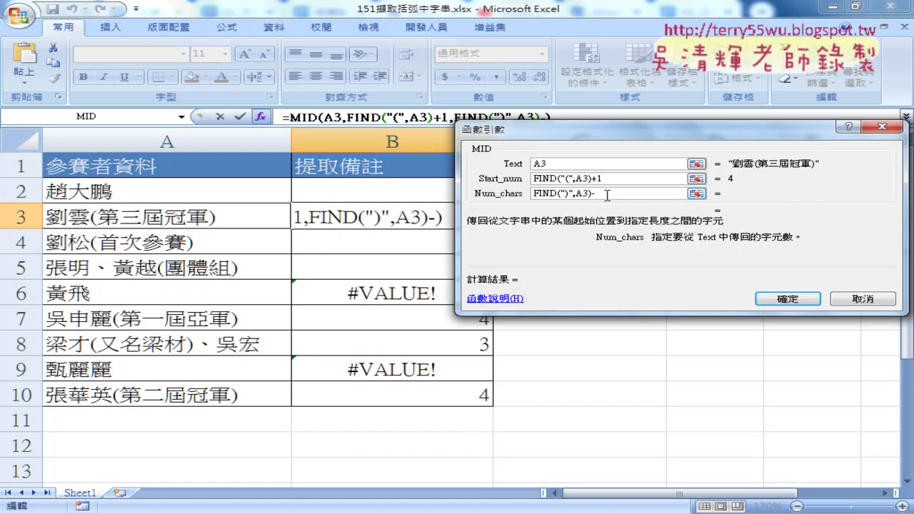
pyautogui.write('FIND("(",A3)')
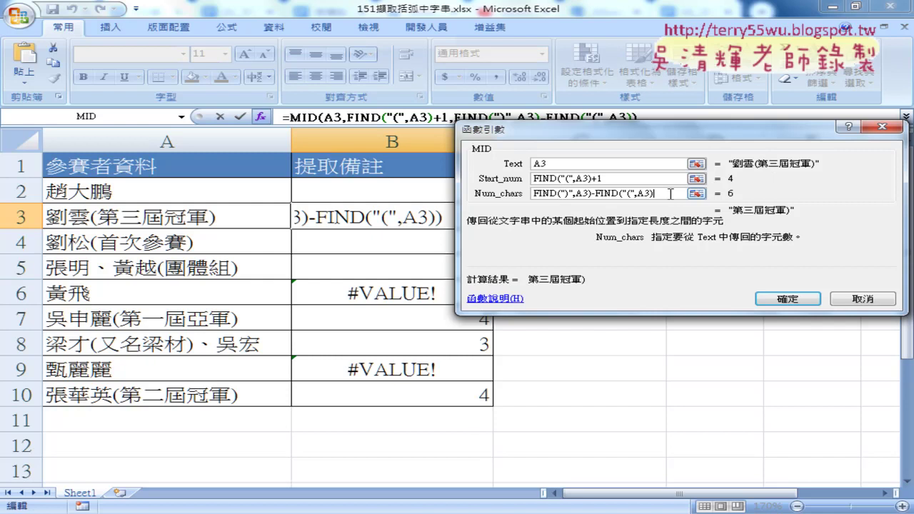
pyautogui.write('-1')
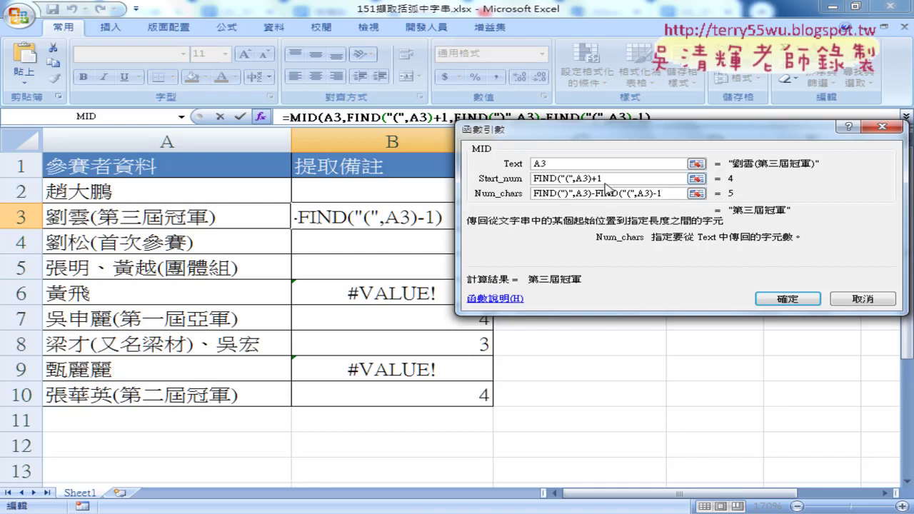
pyautogui.moveTo(612, 128); pyautogui.dragTo(615, 146)
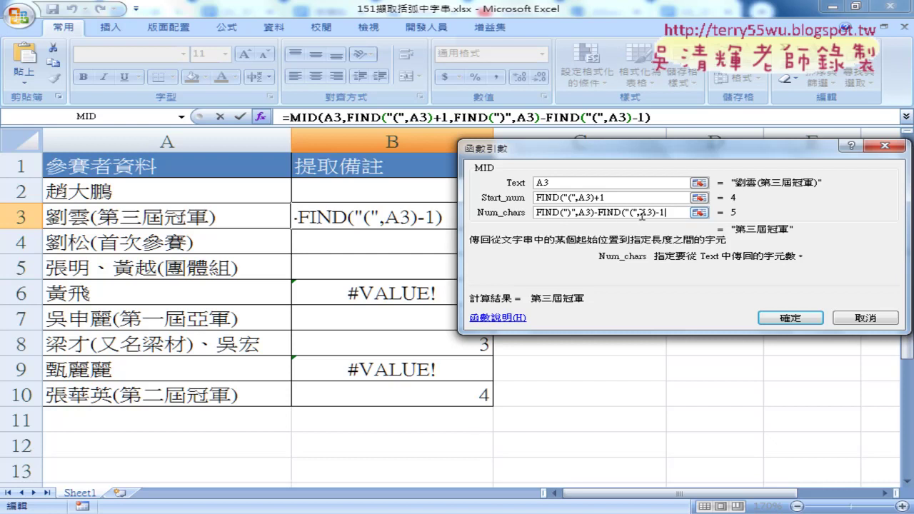
pyautogui.moveTo(667, 213); pyautogui.dragTo(657, 213)
# Enter B3's MID formula, then fill it down to B10 and up to B2.
pyautogui.click(798, 323)
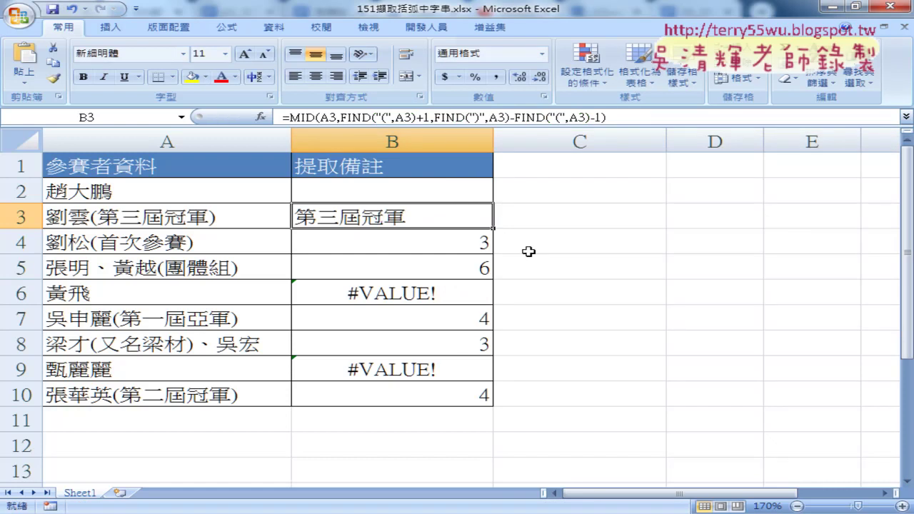
pyautogui.moveTo(493, 228); pyautogui.dragTo(493, 407)
pyautogui.click(473, 226)
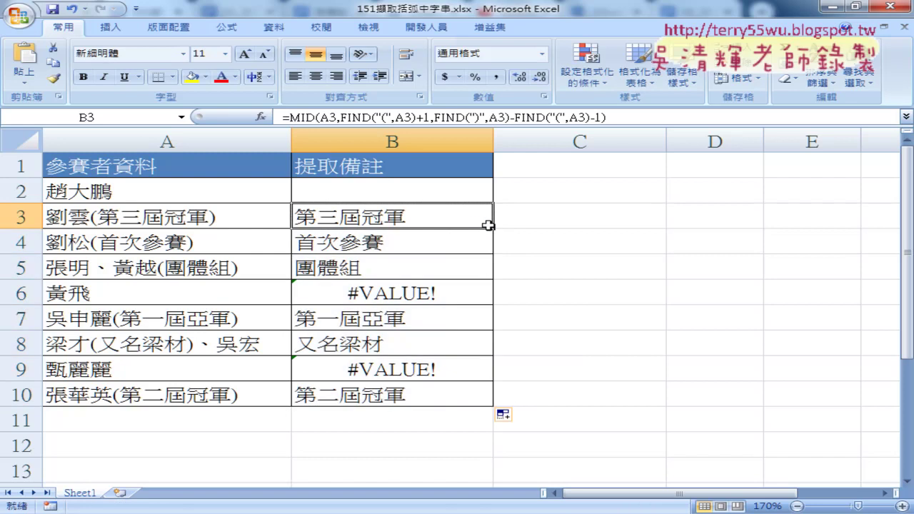
pyautogui.moveTo(493, 228); pyautogui.dragTo(490, 189)
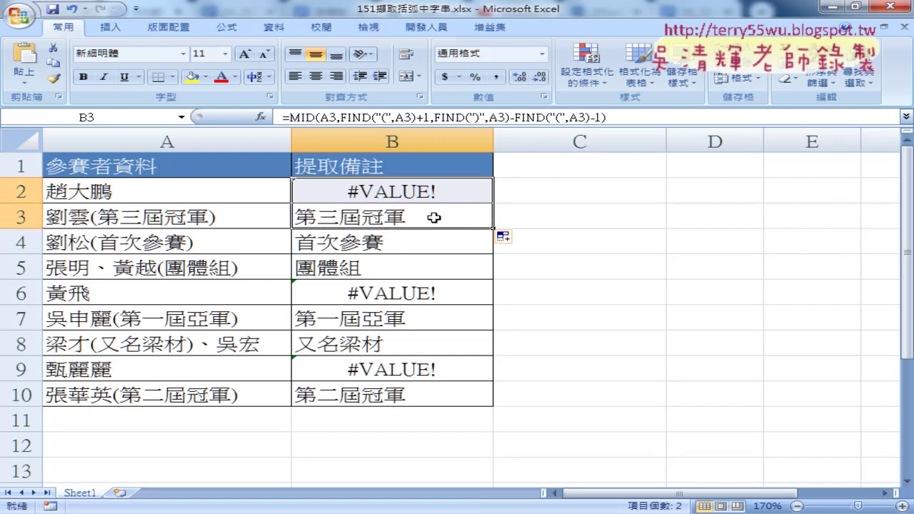
pyautogui.click(400, 195)
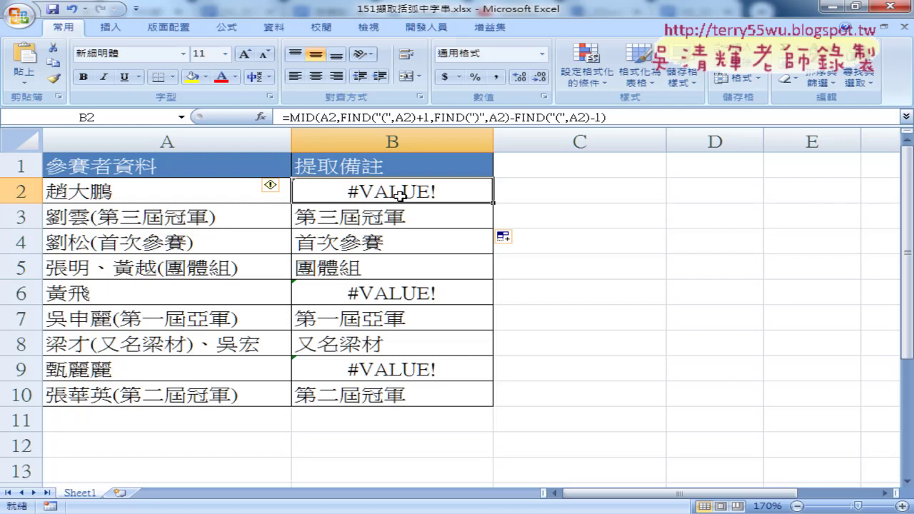
pyautogui.press('Delete')
pyautogui.press('Down')
pyautogui.press('Down')
pyautogui.press('Down')
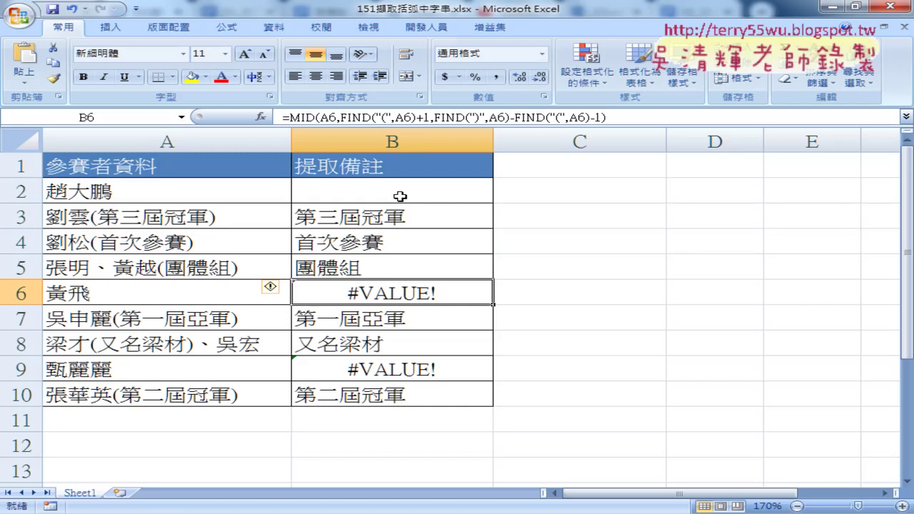
pyautogui.hotkey('ctrl', 'z')
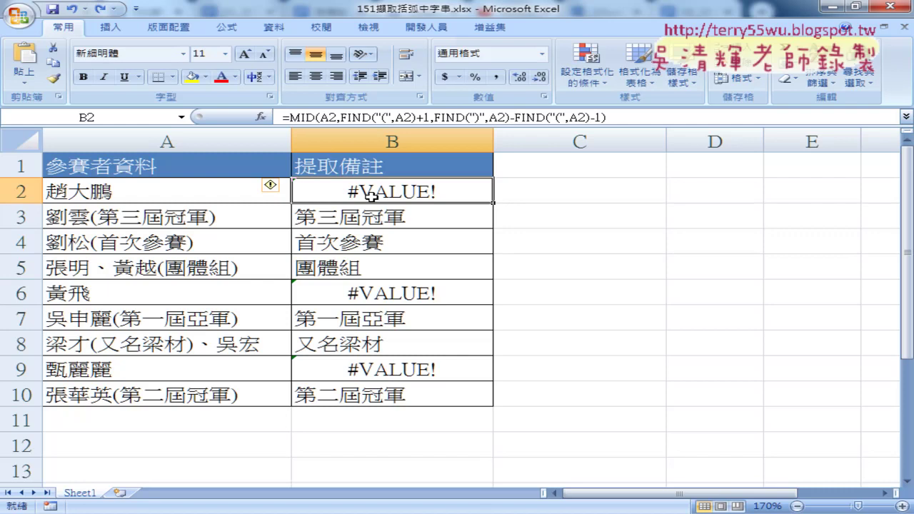
pyautogui.click(547, 195)
# Insert IFERROR from the Logical category into C2 with B2 as its Value argument.
pyautogui.click(262, 118)
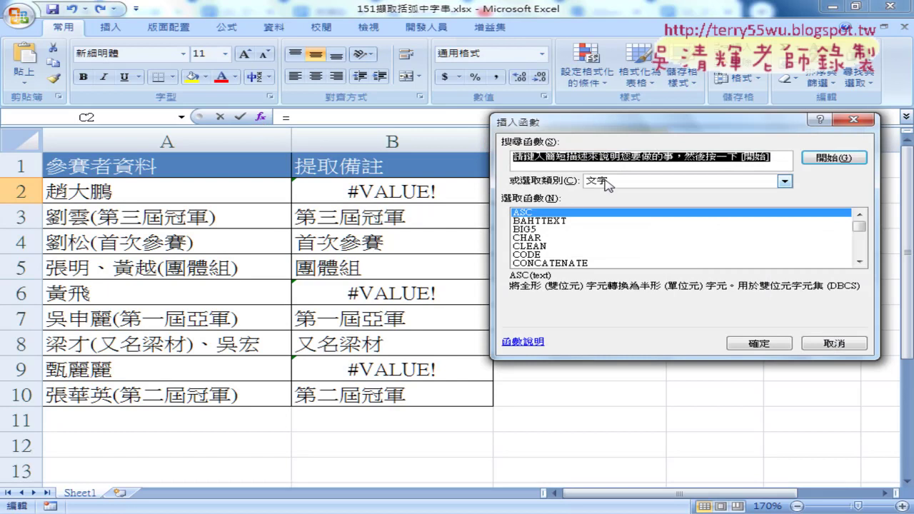
pyautogui.click(608, 183)
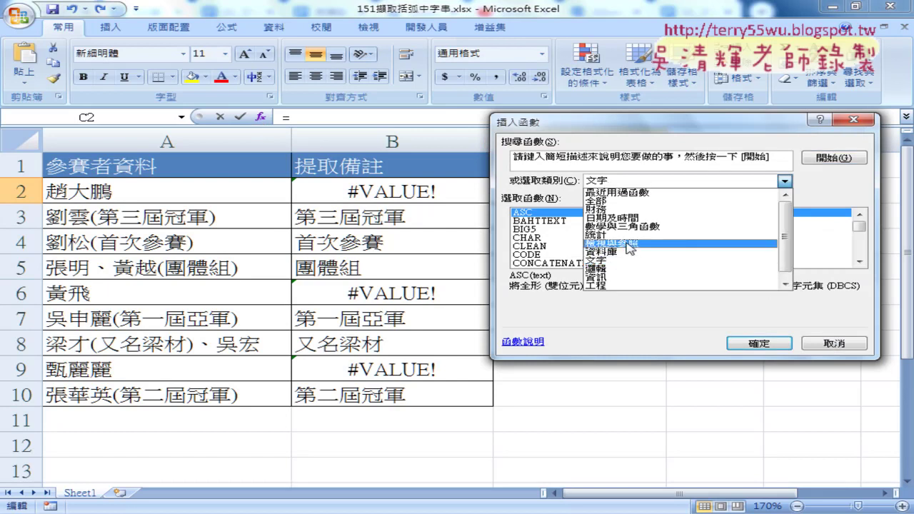
pyautogui.click(625, 269)
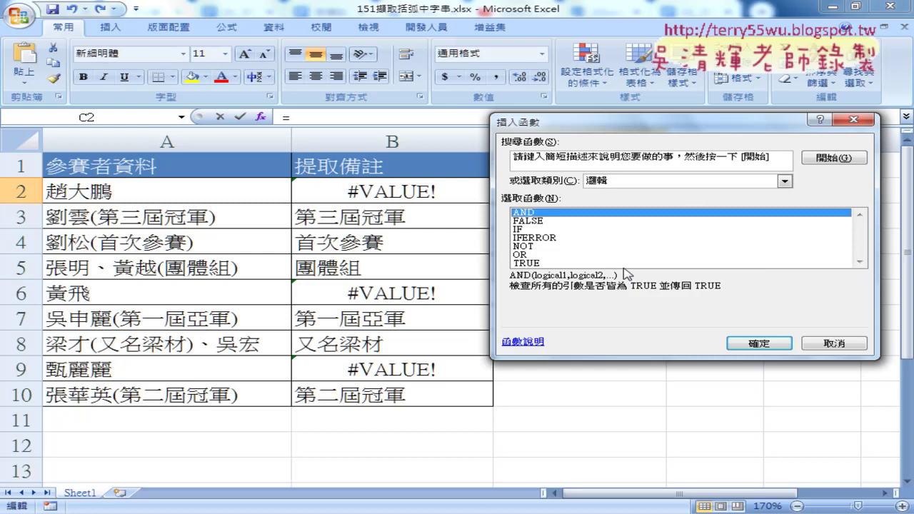
pyautogui.click(547, 238)
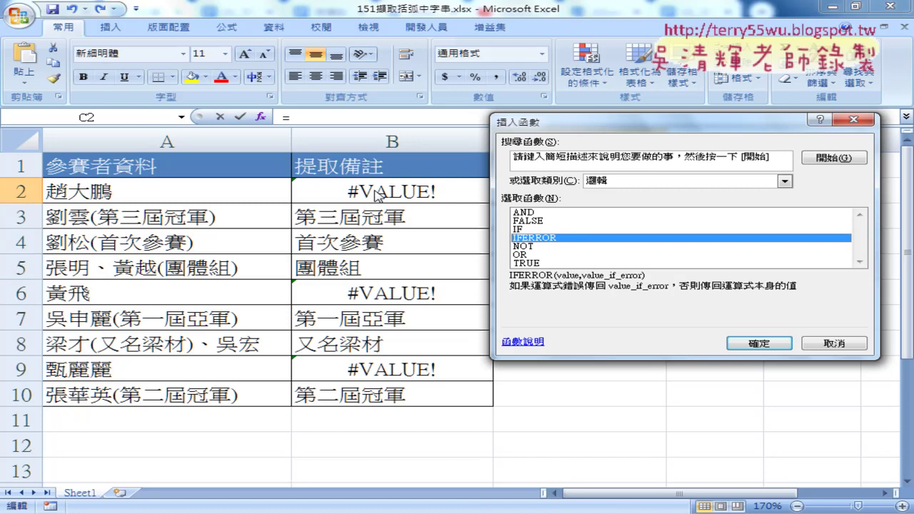
pyautogui.click(760, 344)
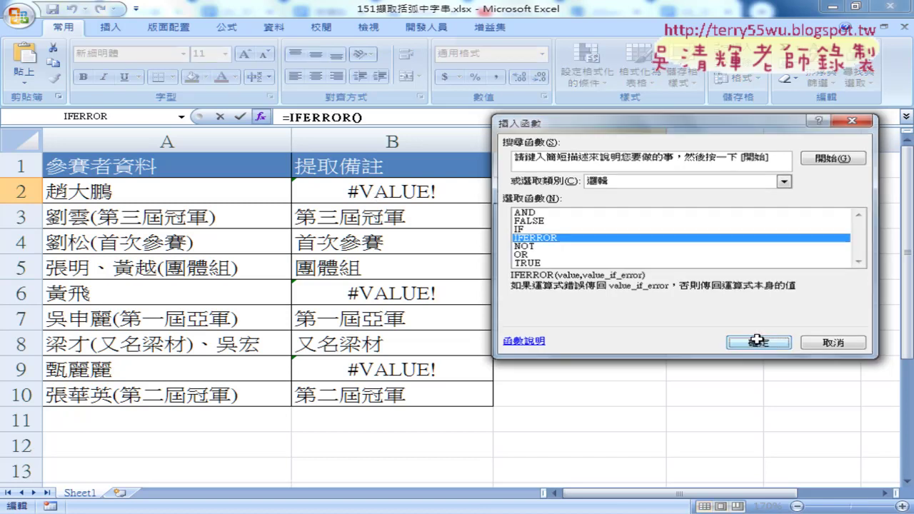
pyautogui.moveTo(627, 192); pyautogui.dragTo(643, 326)
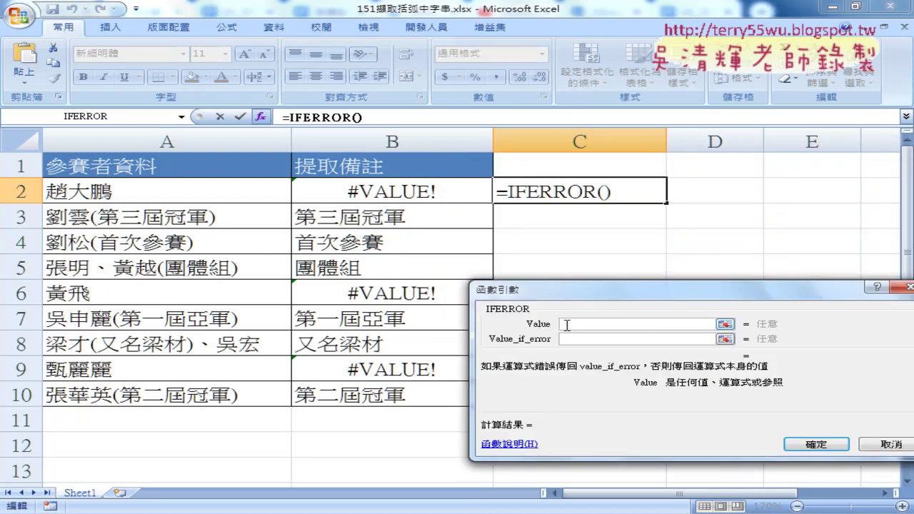
pyautogui.click(416, 191)
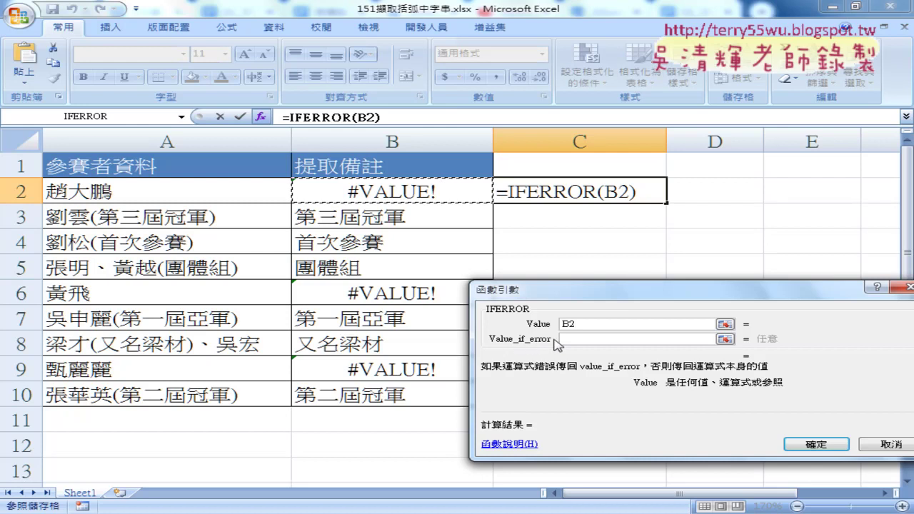
# Set Value_if_error to "" and confirm =IFERROR(B2,"") in C2.
pyautogui.click(568, 339)
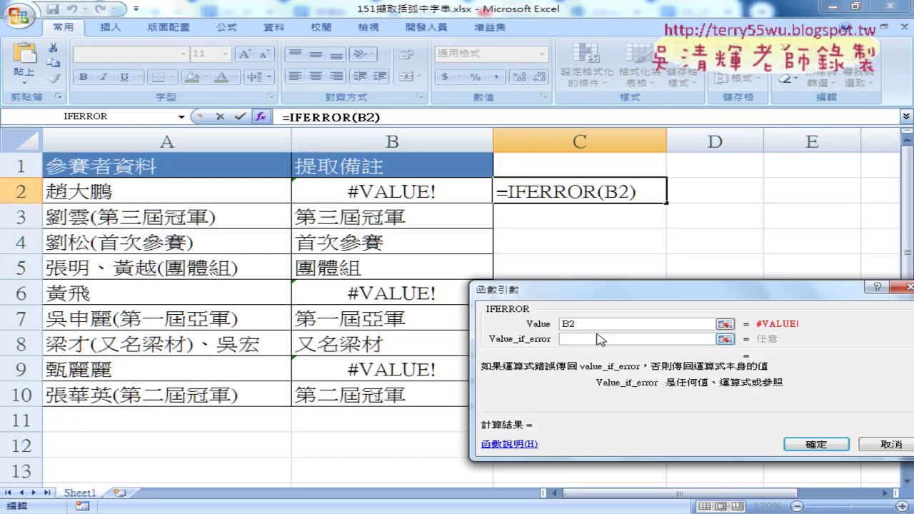
pyautogui.write('"')
pyautogui.write('"')
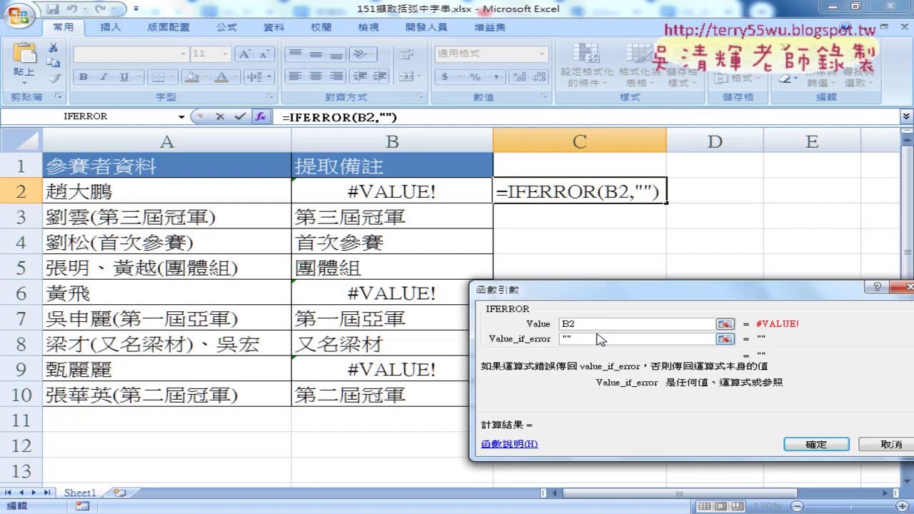
pyautogui.moveTo(600, 340); pyautogui.dragTo(563, 338)
pyautogui.click(567, 339)
pyautogui.doubleClick(566, 340)
pyautogui.click(793, 447)
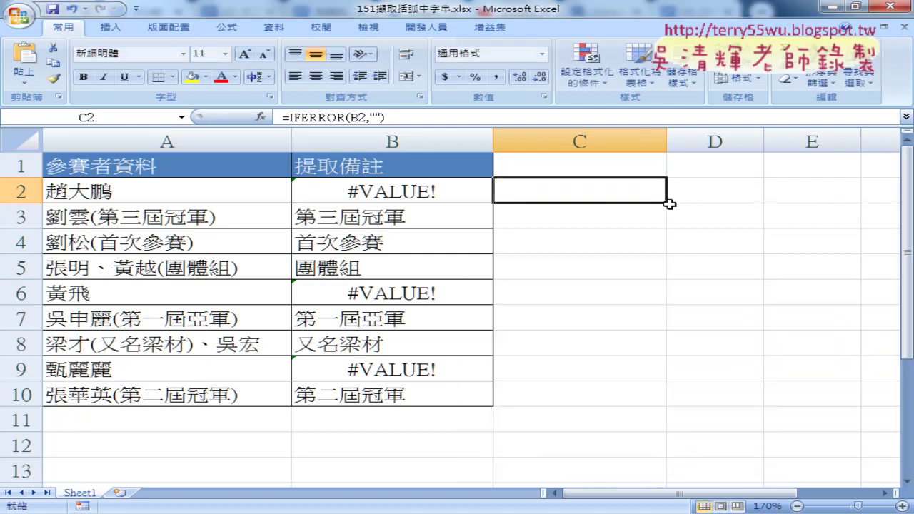
# Fill the test formula down to C10, then delete C2:C10 again.
pyautogui.moveTo(668, 203); pyautogui.dragTo(654, 404)
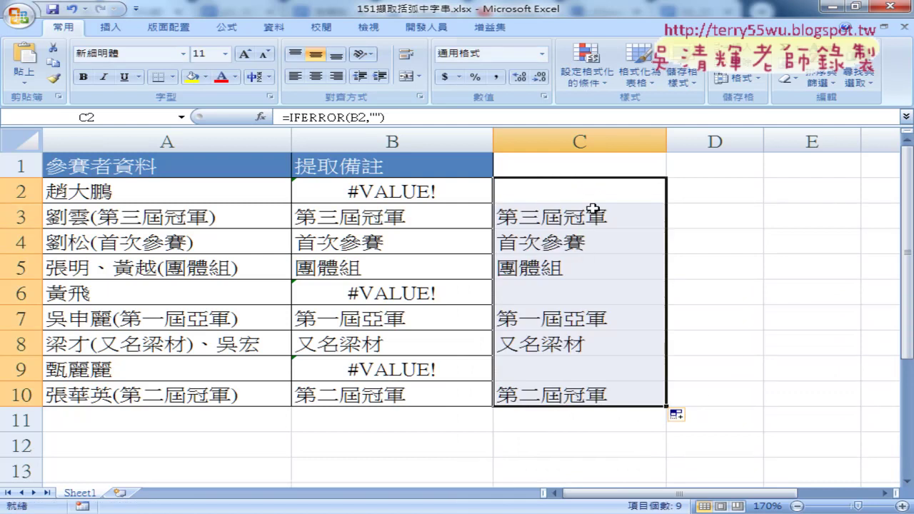
pyautogui.press('Delete')
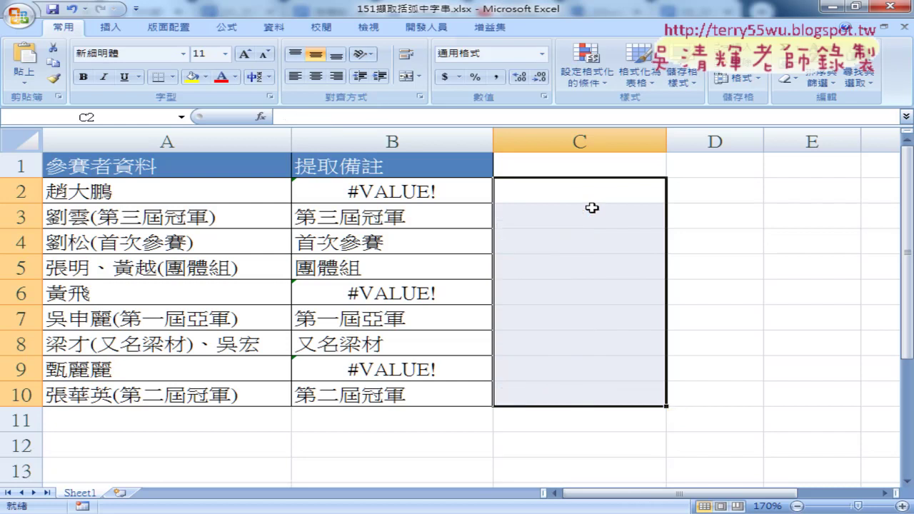
pyautogui.click(407, 193)
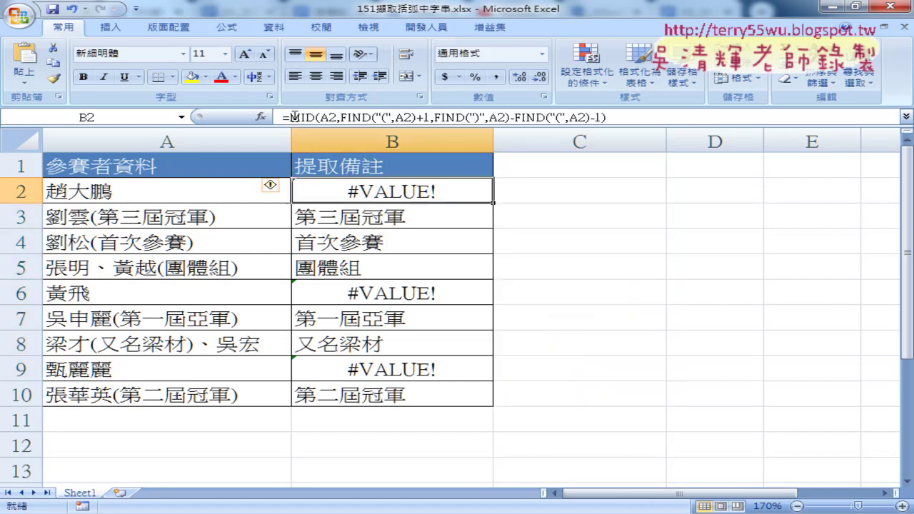
# Cut B2's MID formula and paste it as the Value of a new IFERROR.
pyautogui.moveTo(285, 116); pyautogui.dragTo(573, 117)
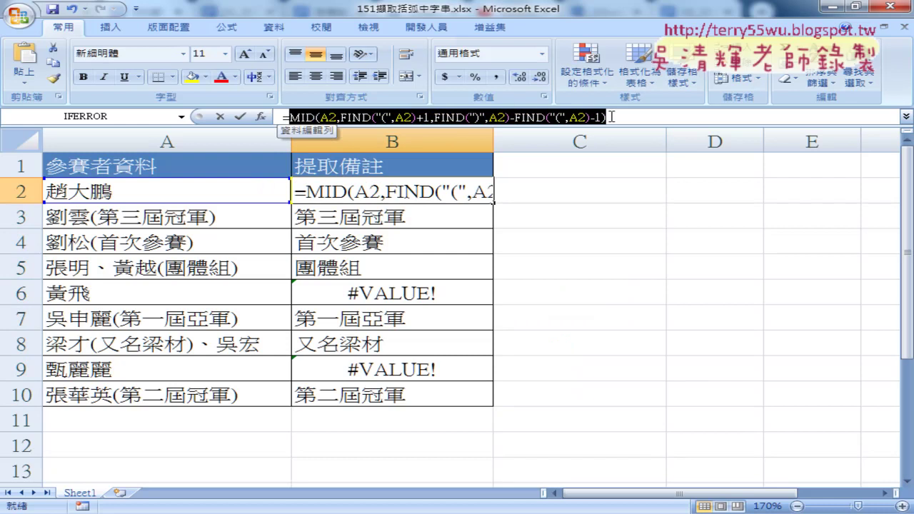
pyautogui.rightClick(573, 116)
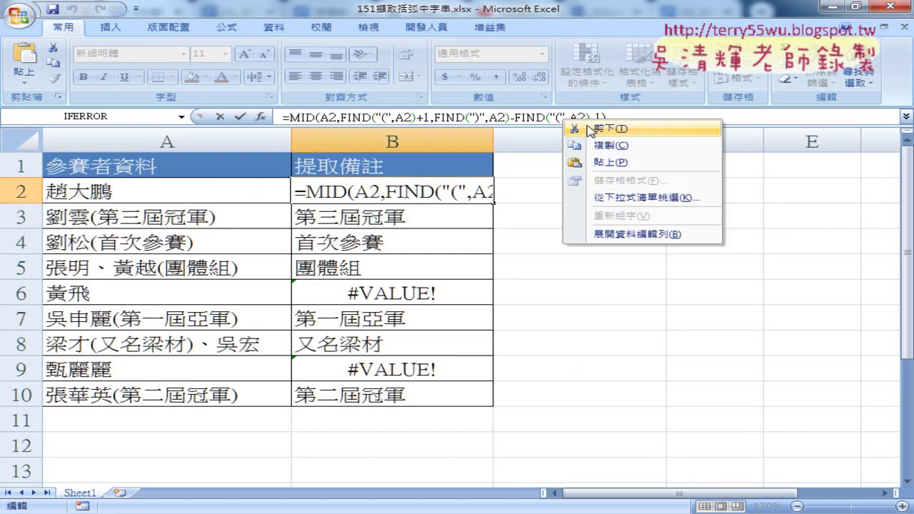
pyautogui.click(604, 130)
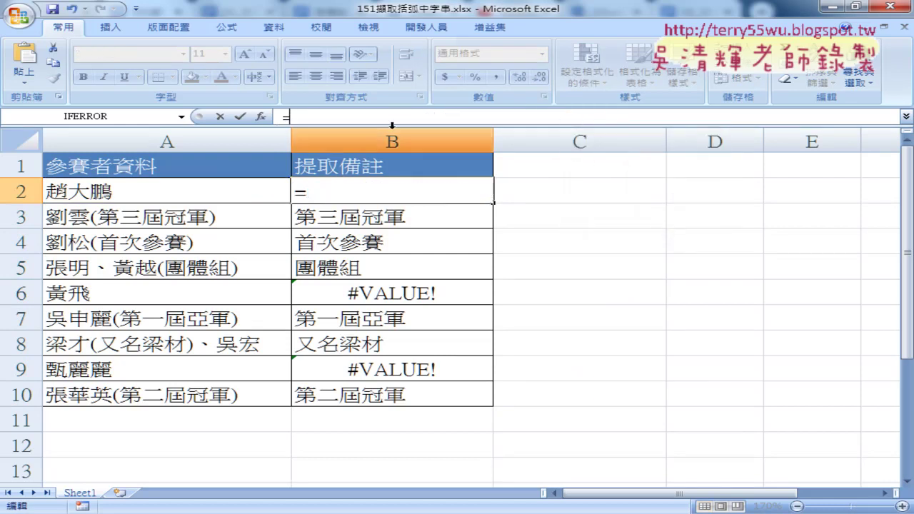
pyautogui.click(262, 117)
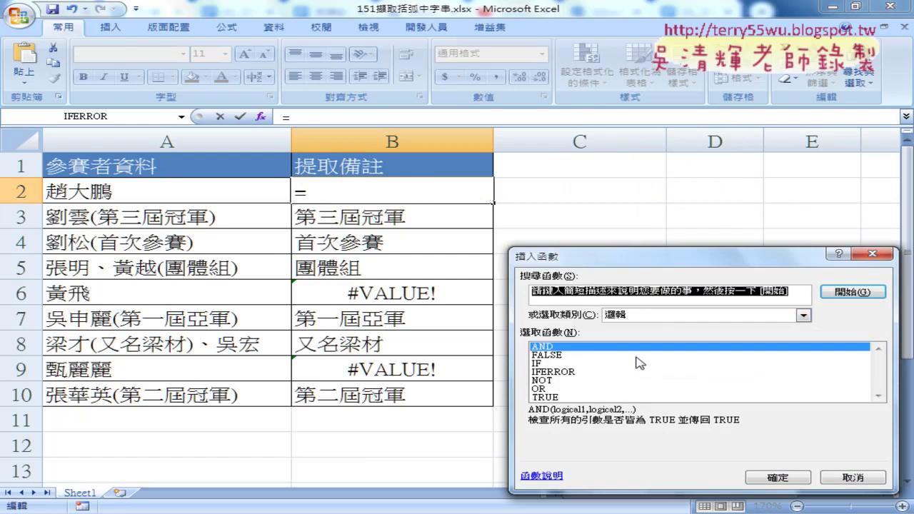
pyautogui.doubleClick(576, 372)
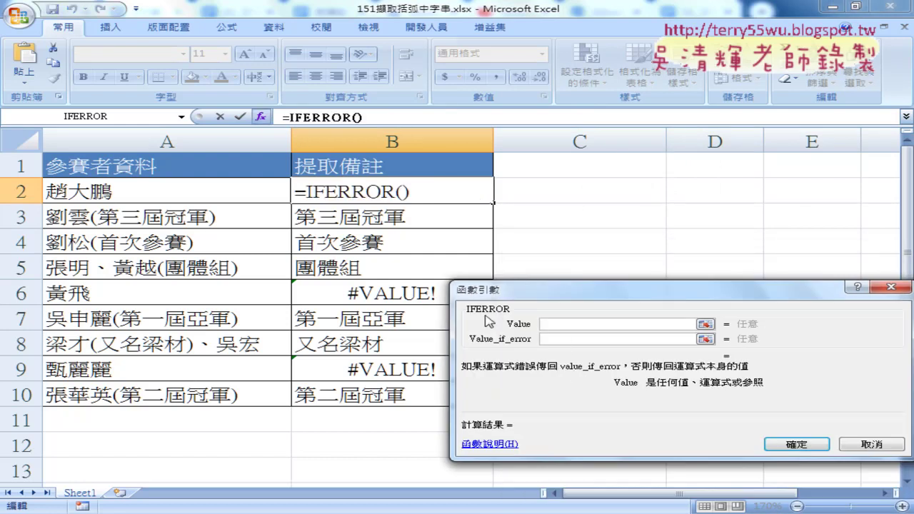
pyautogui.rightClick(562, 326)
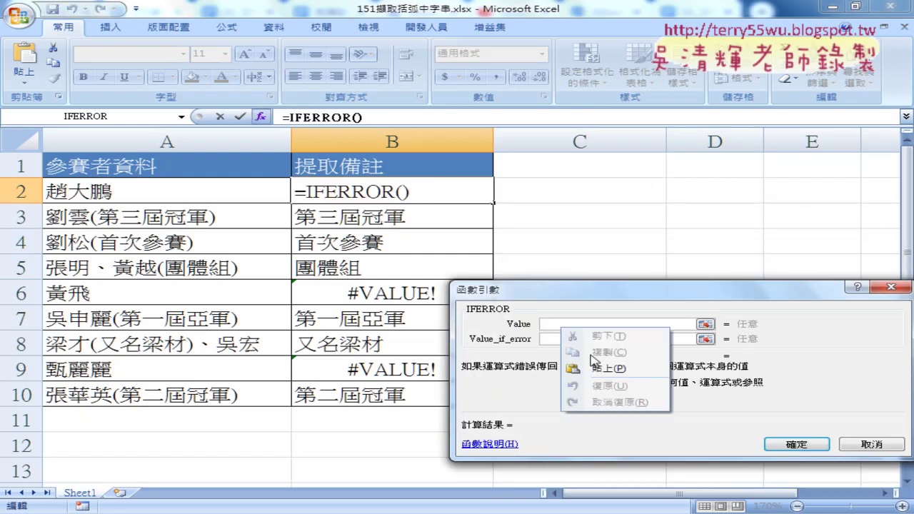
pyautogui.click(597, 367)
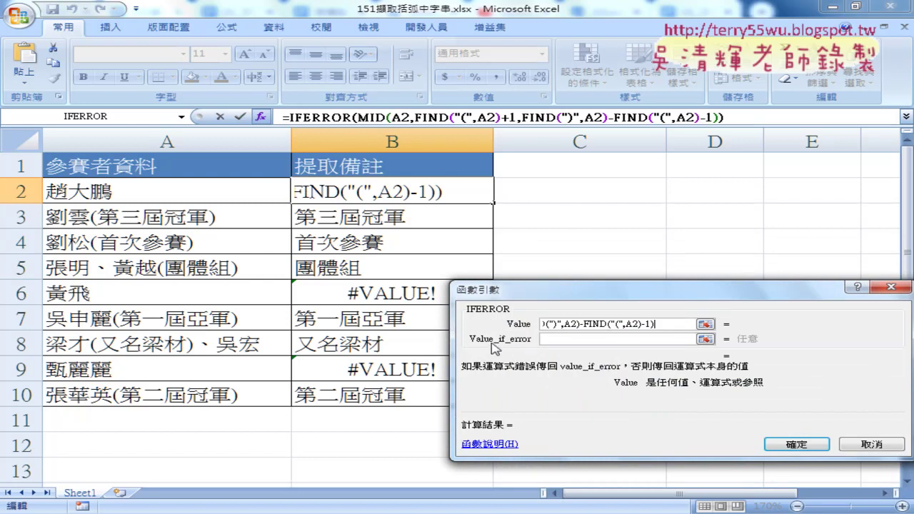
# Give IFERROR an empty "" error value and fill the result down to B10.
pyautogui.click(585, 339)
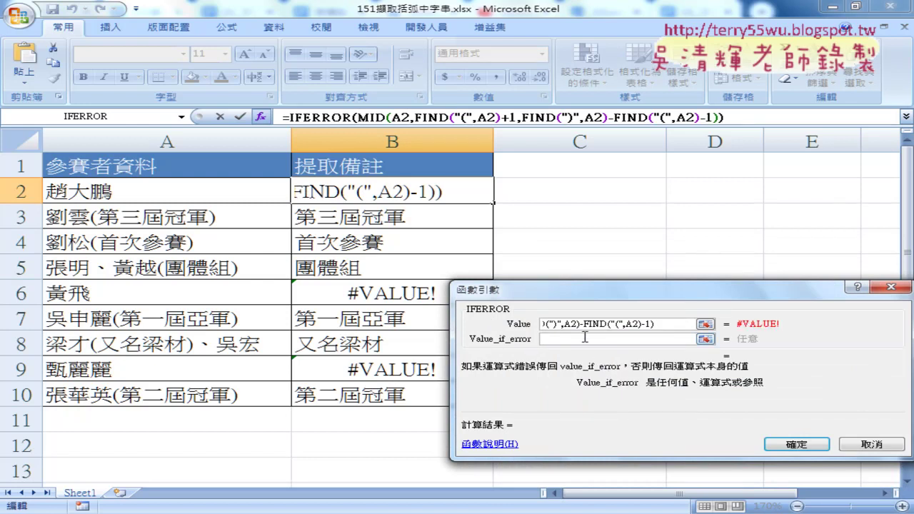
pyautogui.write('""')
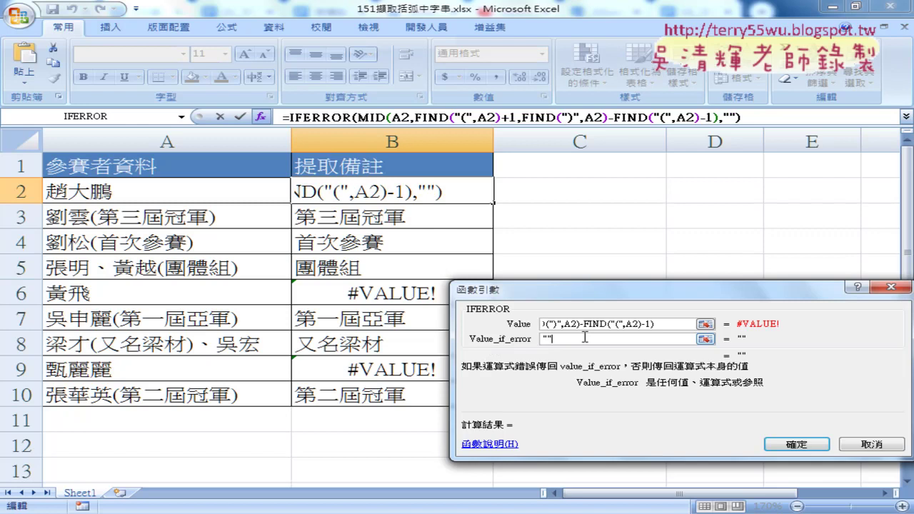
pyautogui.click(797, 444)
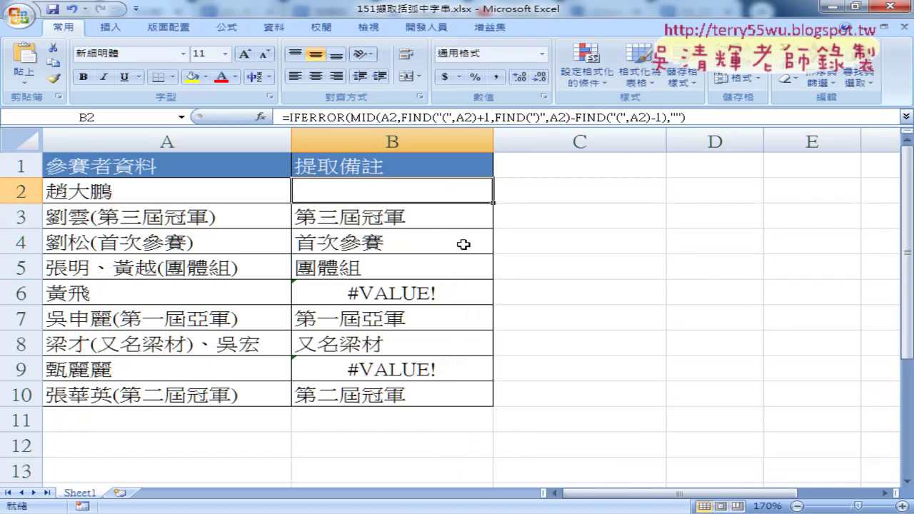
pyautogui.moveTo(492, 204); pyautogui.dragTo(501, 397)
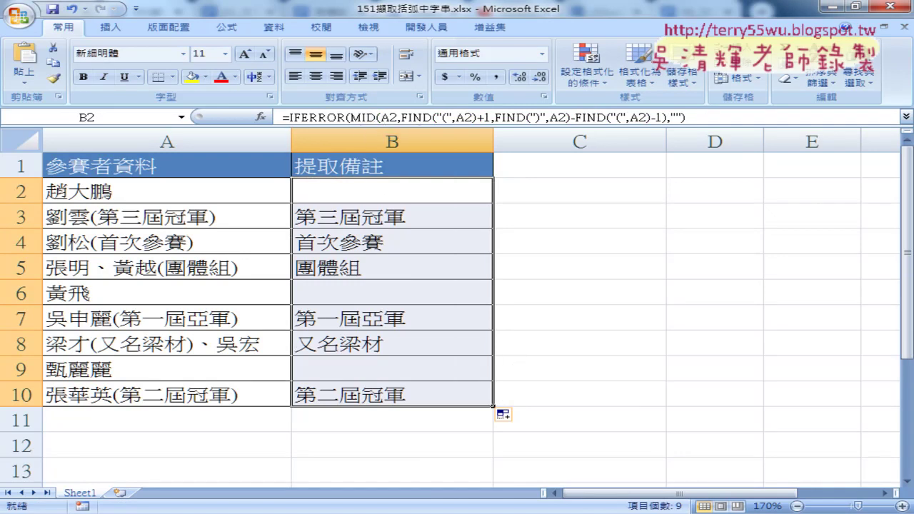
pyautogui.click(265, 438)
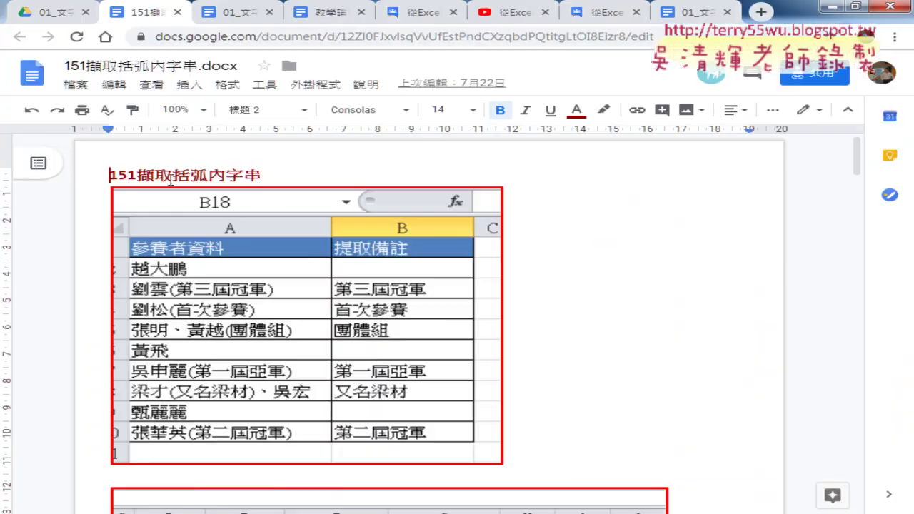
# Open 151擷取括弧內字串.docx from Google Drive and scroll to its final IFERROR(MID(…),"") formula.
pyautogui.click(57, 16)
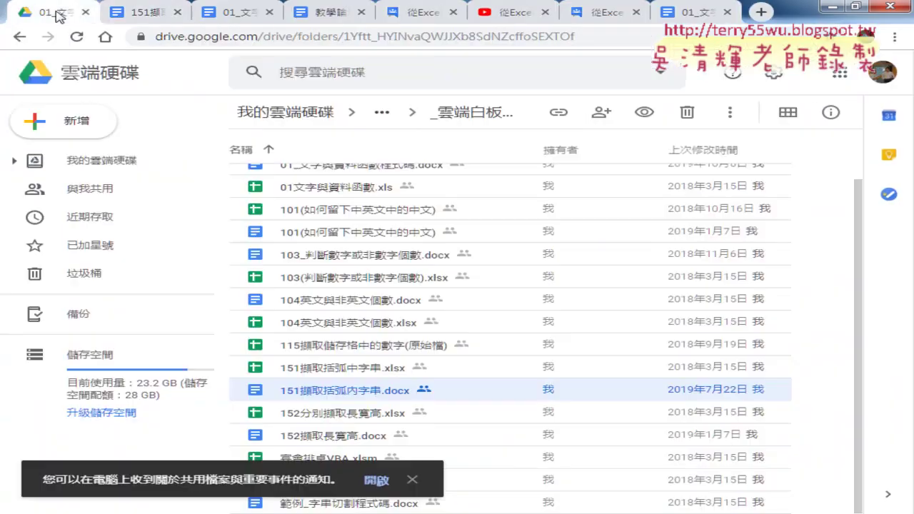
pyautogui.doubleClick(332, 398)
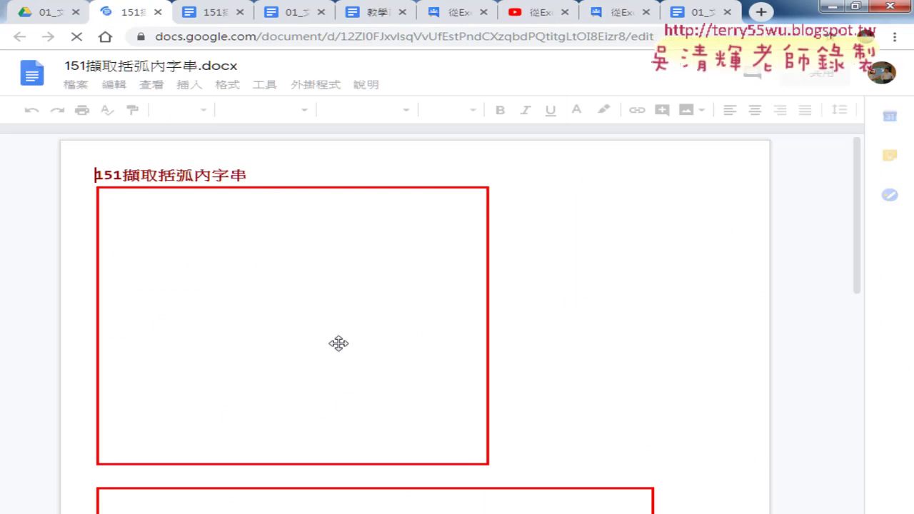
pyautogui.scroll(-2, 364, 363)
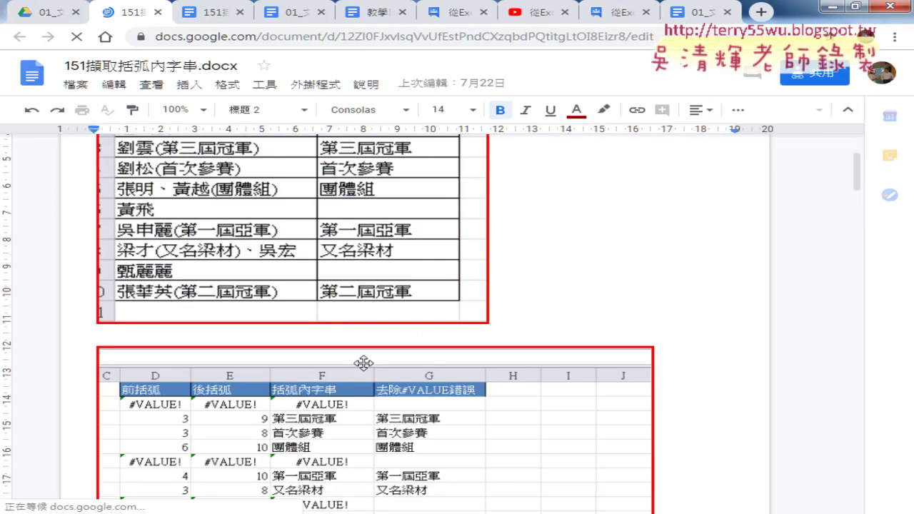
pyautogui.scroll(-1, 363, 363)
pyautogui.scroll(-1, 317, 350)
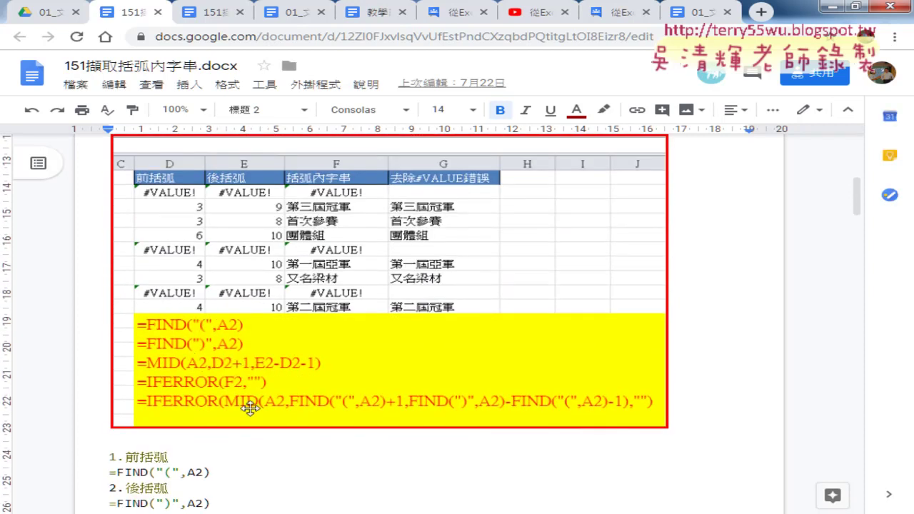
pyautogui.scroll(-2, 251, 403)
pyautogui.scroll(-1, 256, 409)
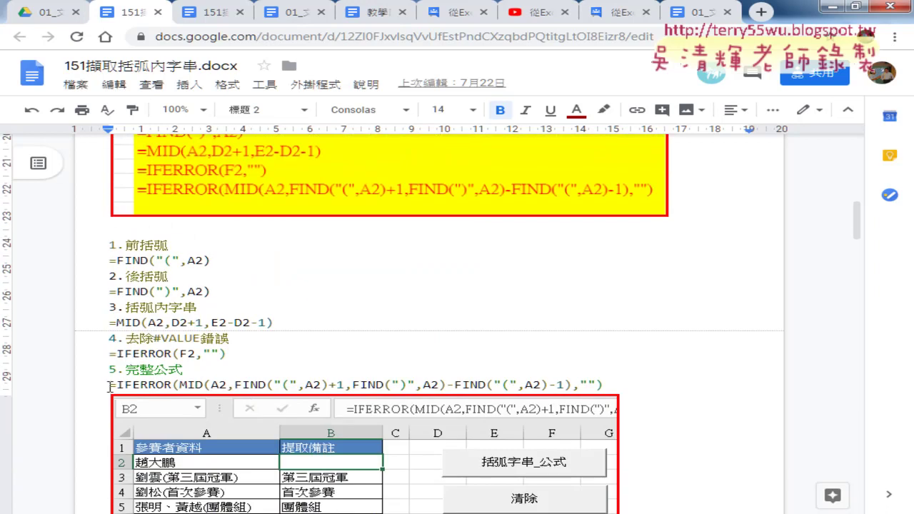
pyautogui.moveTo(110, 386); pyautogui.dragTo(610, 384)
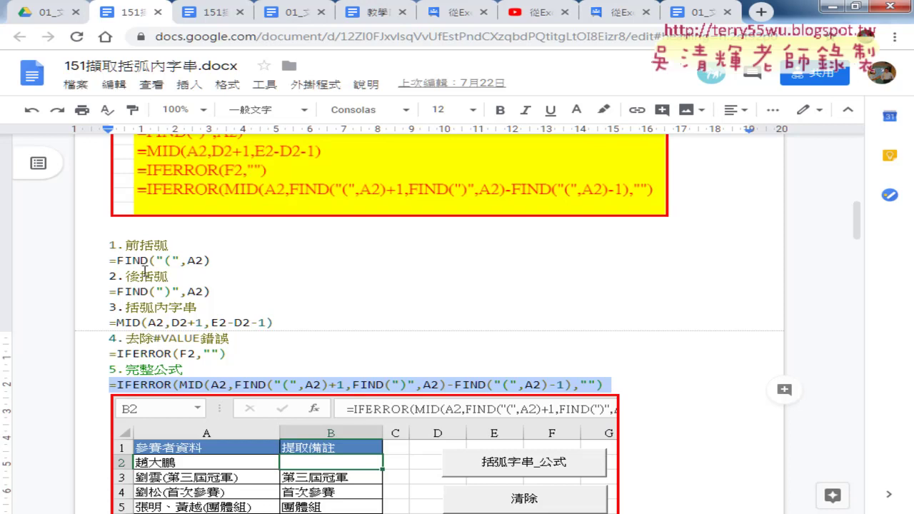